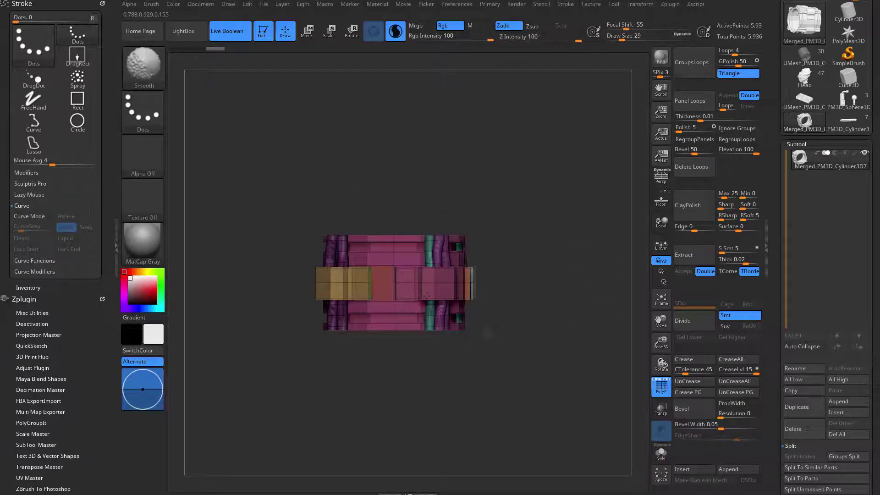
Step: Create a new InsertMesh brush from the merged banded ring mesh
left_click(153, 4)
left_click(191, 436)
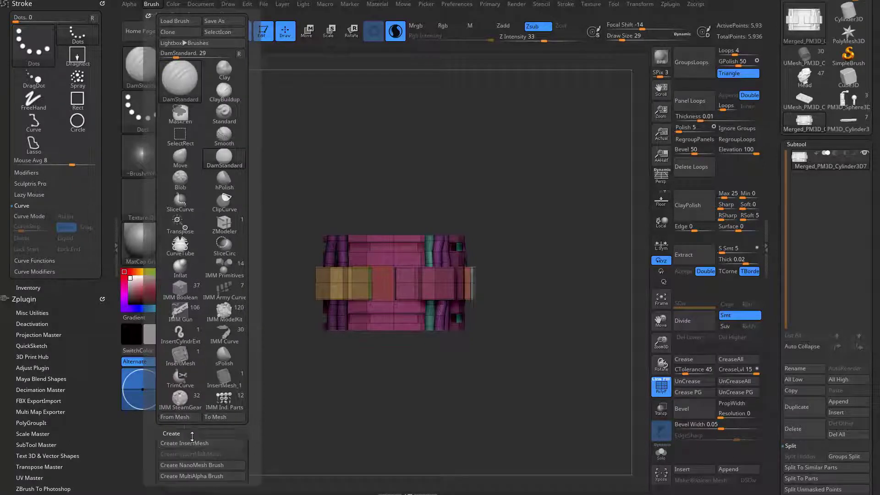
left_click(211, 443)
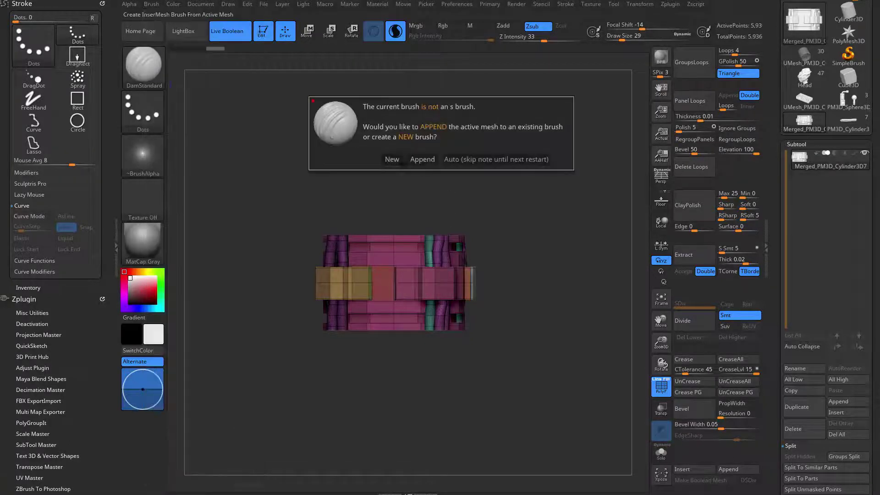
left_click(392, 159)
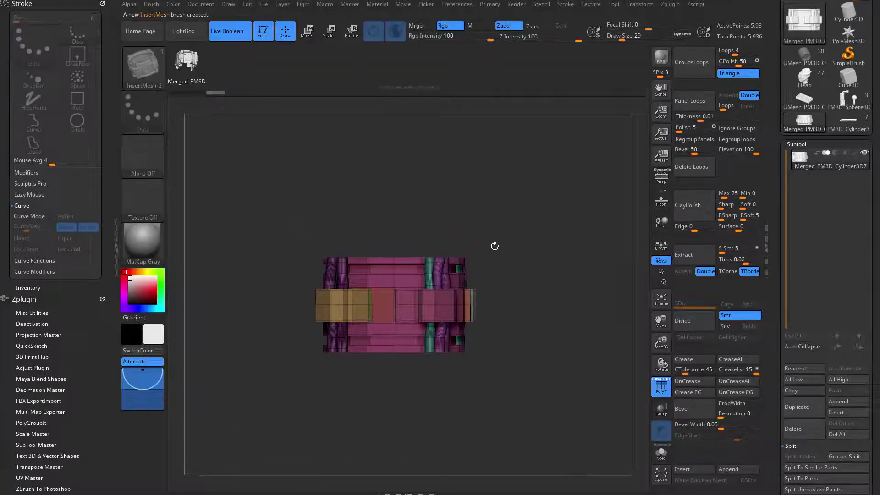
Step: Turn on Curve Mode for the new InsertMesh brush
mouse_move(496, 246)
left_mouse_down()
mouse_move(501, 275)
mouse_move(545, 224)
left_mouse_up()
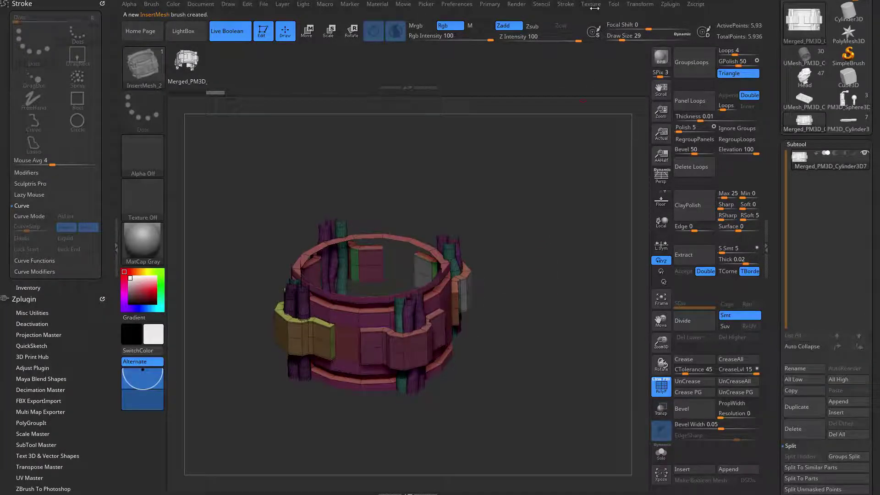
left_click(565, 5)
left_click_drag(562, 15, 124, 238)
left_click(37, 216)
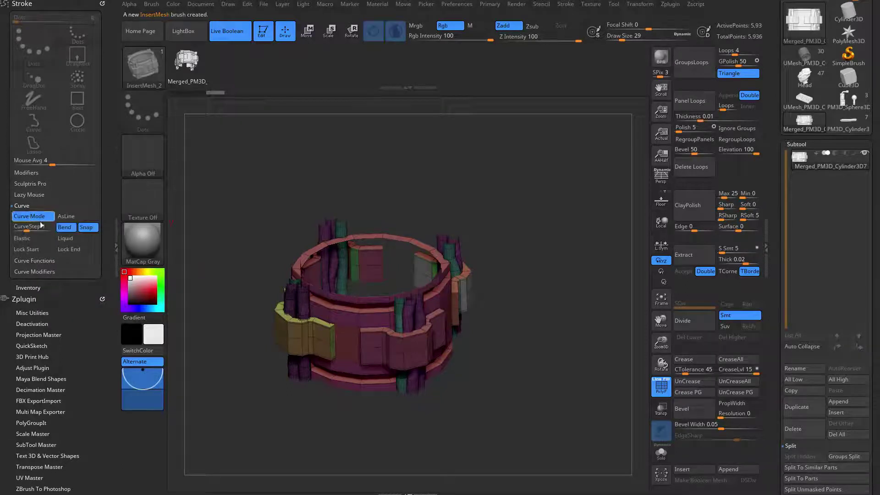
Step: Turn on Weld Points in the InsertMesh brush's modifiers
left_click(153, 5)
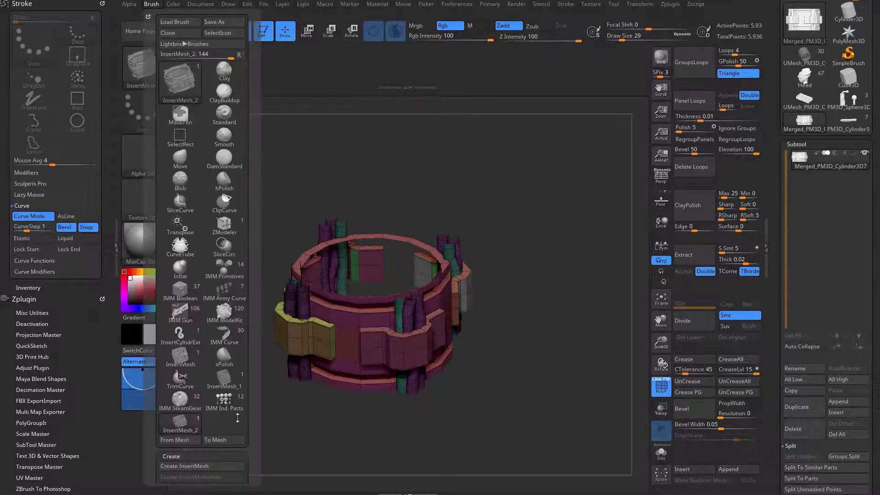
mouse_move(254, 421)
left_mouse_down()
mouse_move(266, 310)
mouse_move(179, 275)
left_mouse_up()
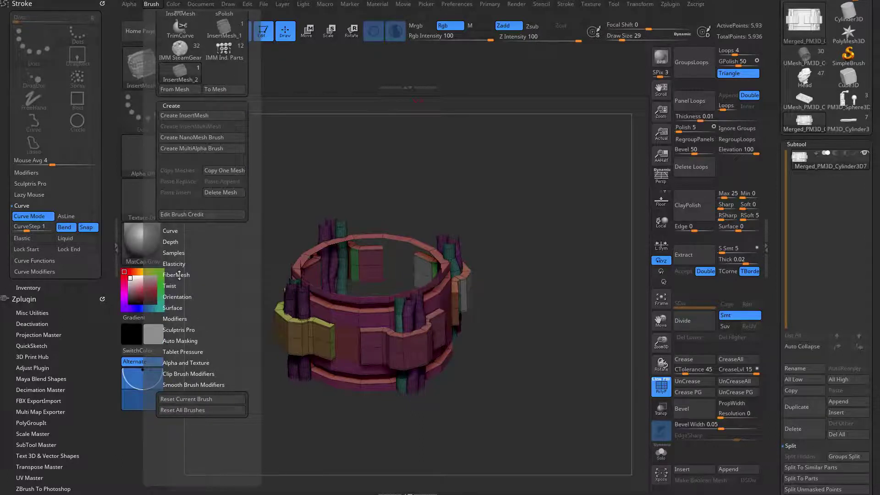
left_click(172, 320)
left_click(222, 315)
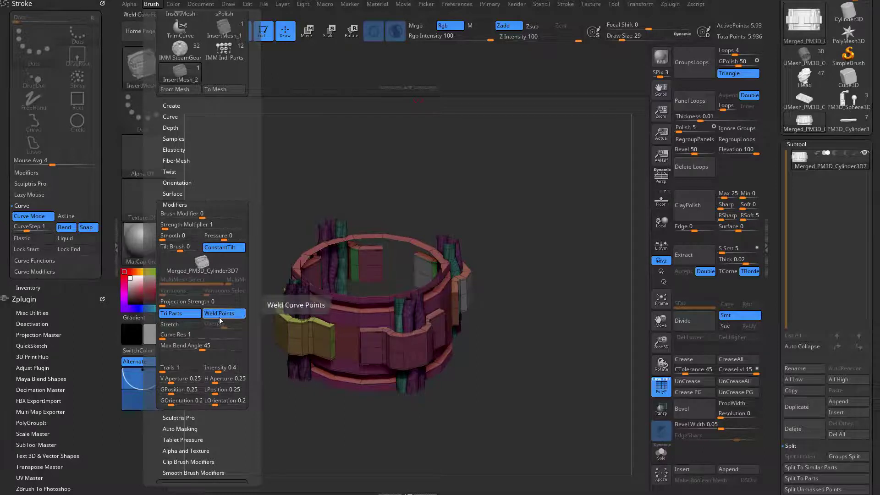
Step: Examine the banded ring mesh from the side and from above
left_click_drag(483, 184, 414, 306)
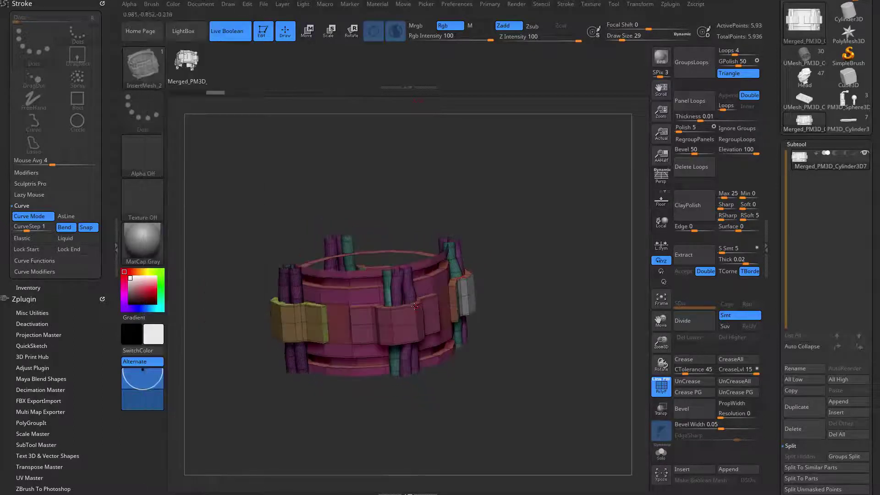
left_click_drag(550, 203, 389, 240)
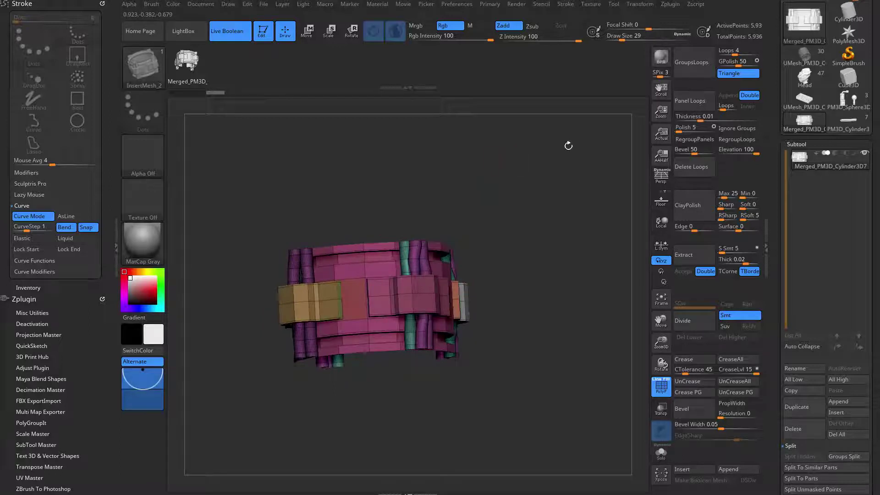
mouse_move(568, 146)
left_mouse_down()
mouse_move(559, 214)
mouse_move(569, 218)
mouse_move(403, 263)
mouse_move(367, 270)
mouse_move(206, 220)
left_mouse_up()
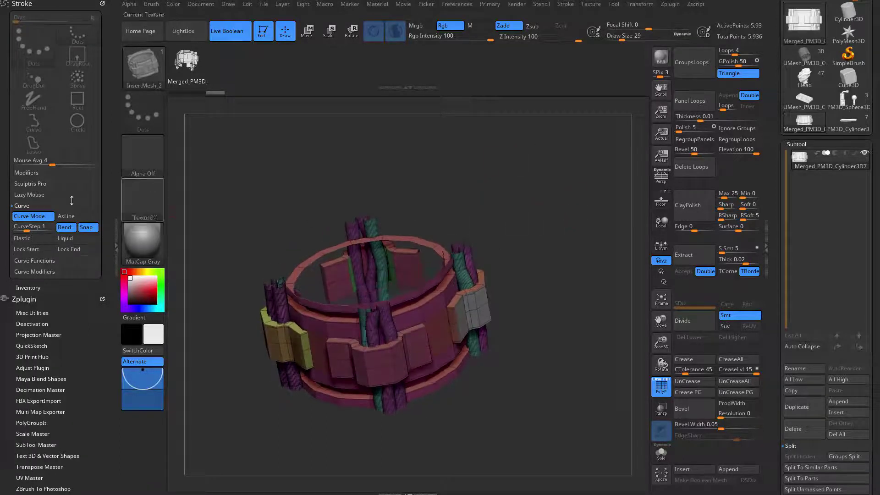
left_click(22, 205)
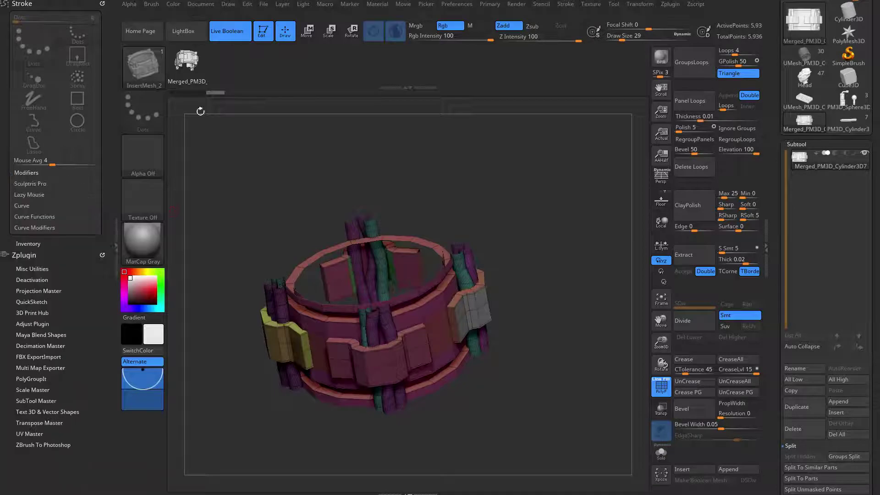
left_click(153, 6)
left_click_drag(208, 462, 215, 330)
left_click_drag(527, 321, 531, 272)
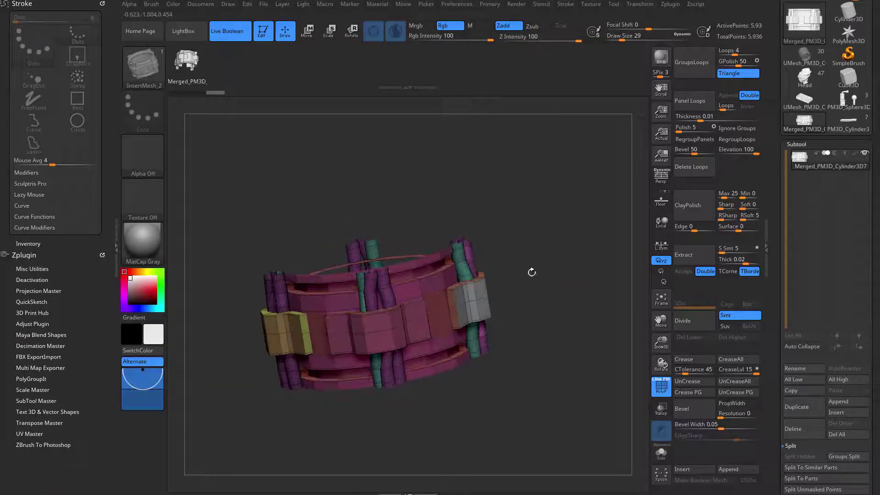
left_click_drag(451, 393, 460, 275)
mouse_move(577, 220)
left_mouse_down()
mouse_move(601, 269)
mouse_move(580, 403)
mouse_move(535, 309)
mouse_move(605, 334)
mouse_move(559, 338)
mouse_move(550, 348)
left_mouse_up()
key("ctrl+z")
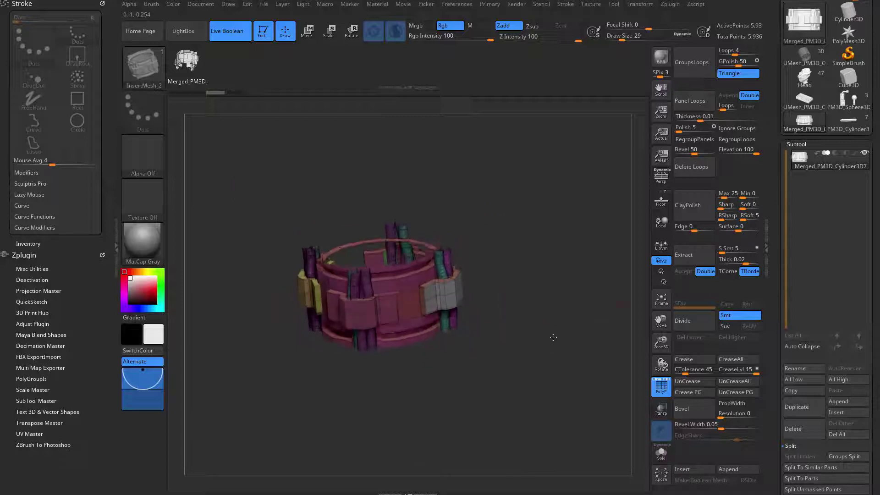
Step: Switch to the Head tool and examine the helmet from the front and side
left_click_drag(808, 191, 801, 245)
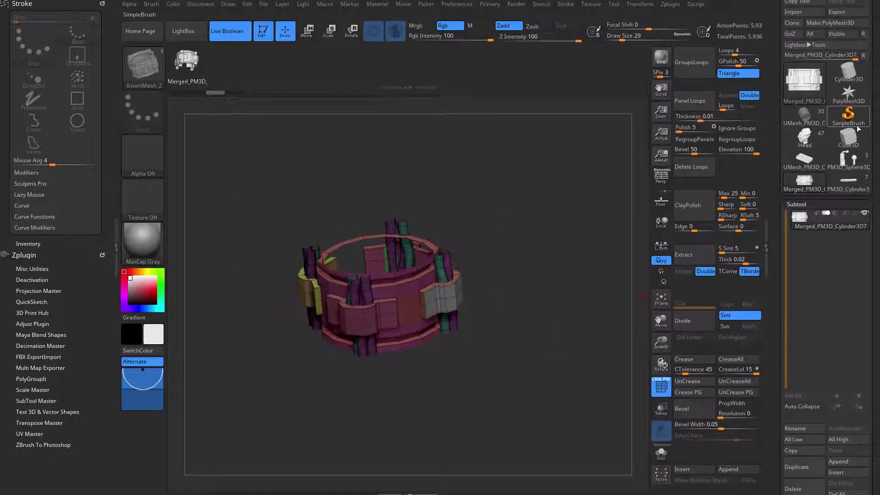
left_click(808, 145)
left_click_drag(562, 296, 624, 322)
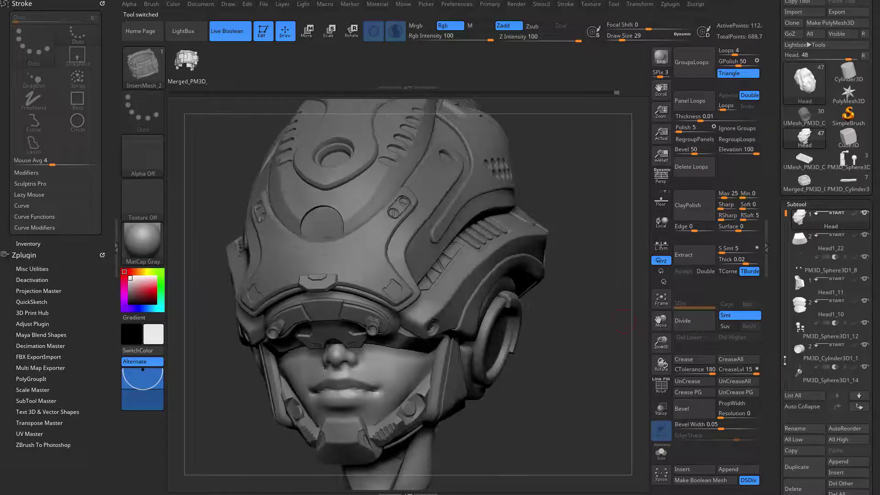
left_click_drag(561, 353, 501, 335)
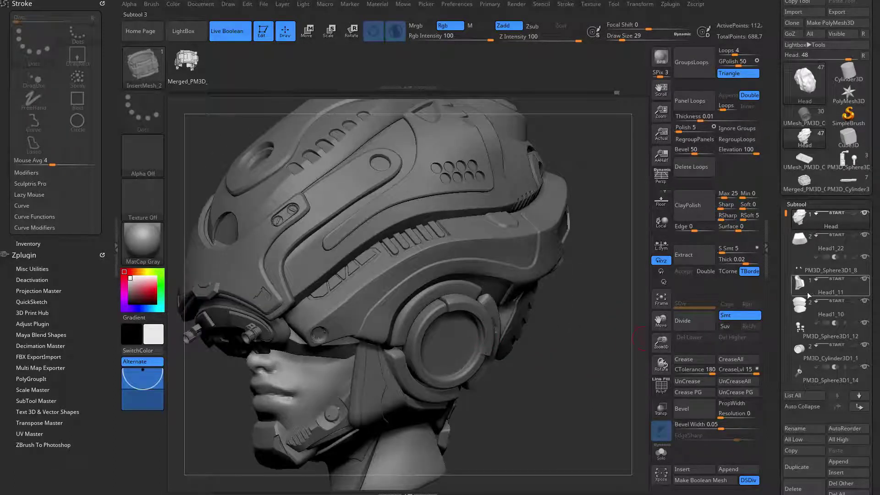
Step: Switch to the UMesh_PM3D_Cylinder tool and isolate one polygroup of its active subtool beside the helmet's ear disc
left_click(807, 116)
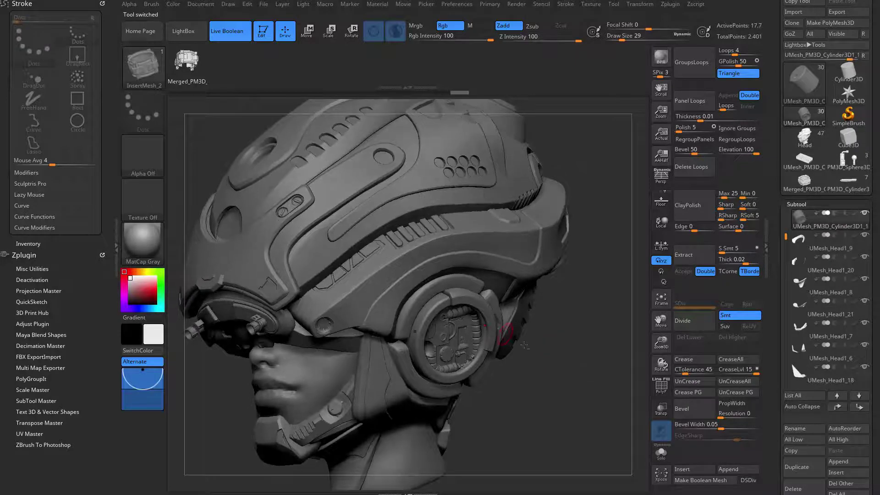
mouse_move(532, 348)
left_mouse_down()
mouse_move(539, 311)
mouse_move(472, 266)
left_mouse_up()
key("ctrl+shift")
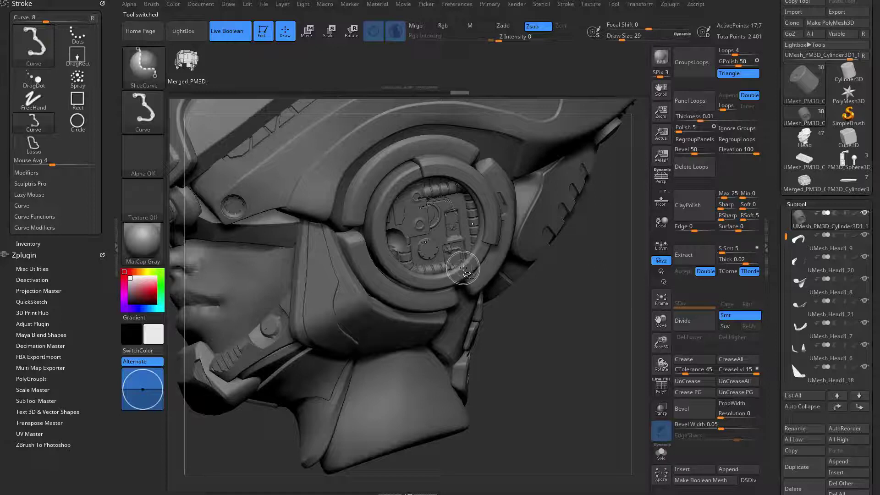
left_click(464, 267, "ctrl+shift")
key("alt+s")
key("alt+s")
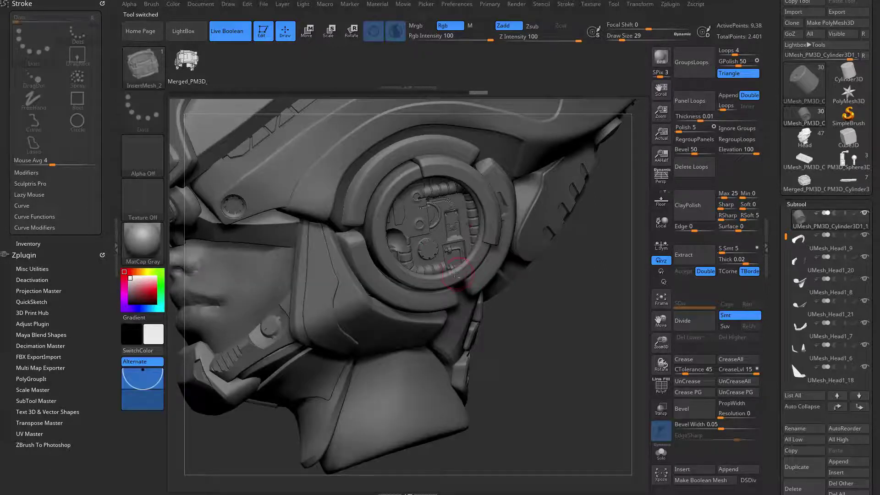
Step: Select the UMesh_PM3D_Cylinder3D1 subtool at the helmet's ear and inspect its polygroups in isolation
left_click(453, 274, "alt")
key("alt+s")
key("shift+f")
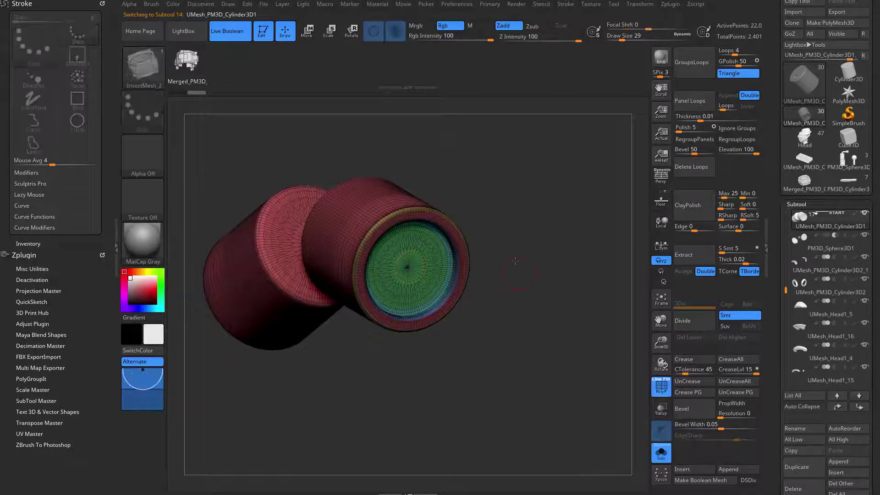
left_click_drag(515, 261, 321, 196)
key("shift+f")
key("shift+f")
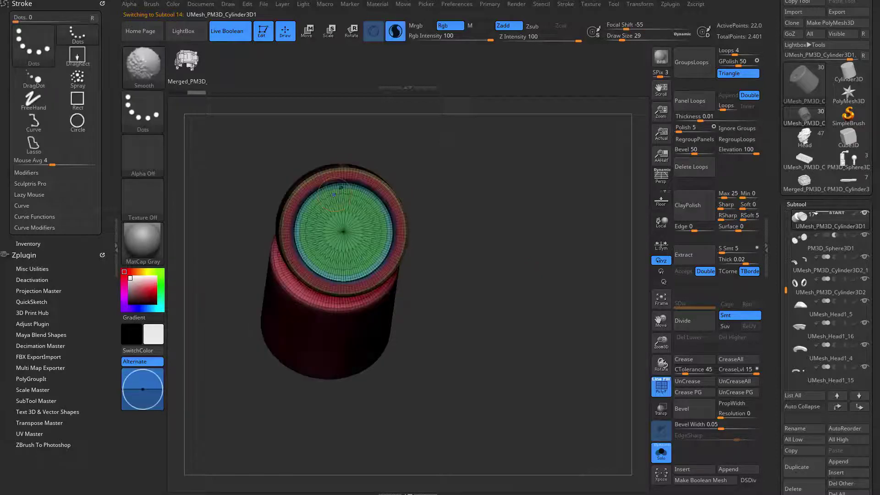
key("shift+f")
key("alt+s")
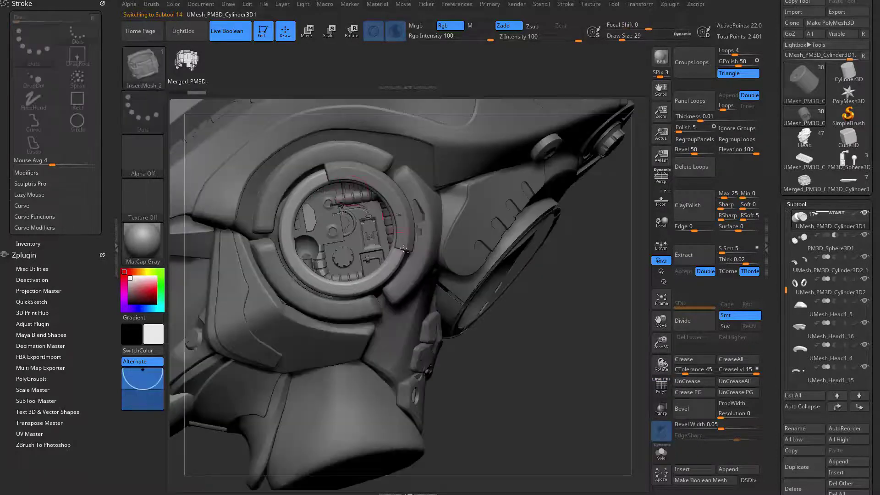
Step: Isolate the ear cylinder subtool, duplicate it and move the copy above the original in the subtool order
key("alt+s")
left_click_drag(454, 275, 592, 275)
key("space")
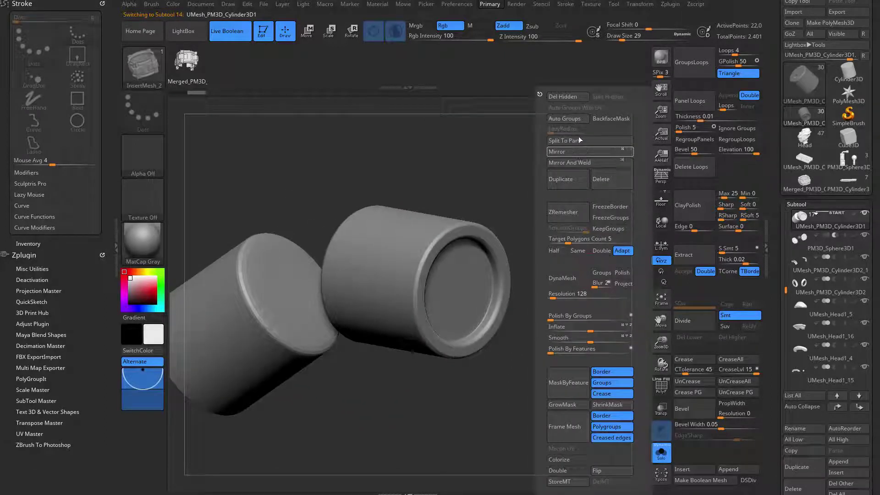
left_click(560, 179)
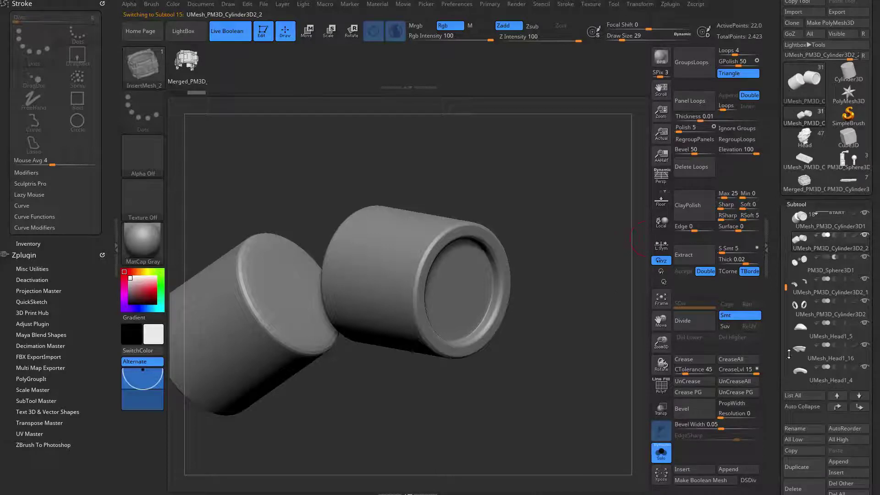
left_click(838, 407)
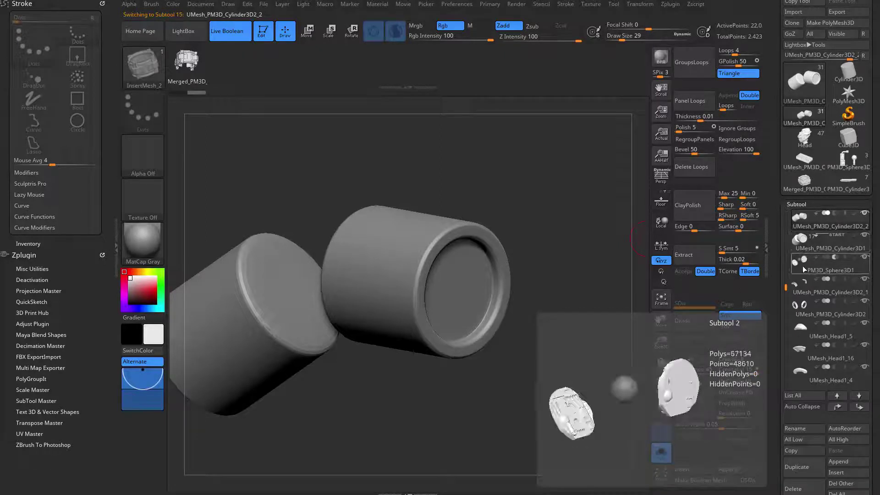
Step: Select the original UMesh_PM3D_Cylinder3D1 start subtool and open the subtool Boolean options
left_click(803, 242)
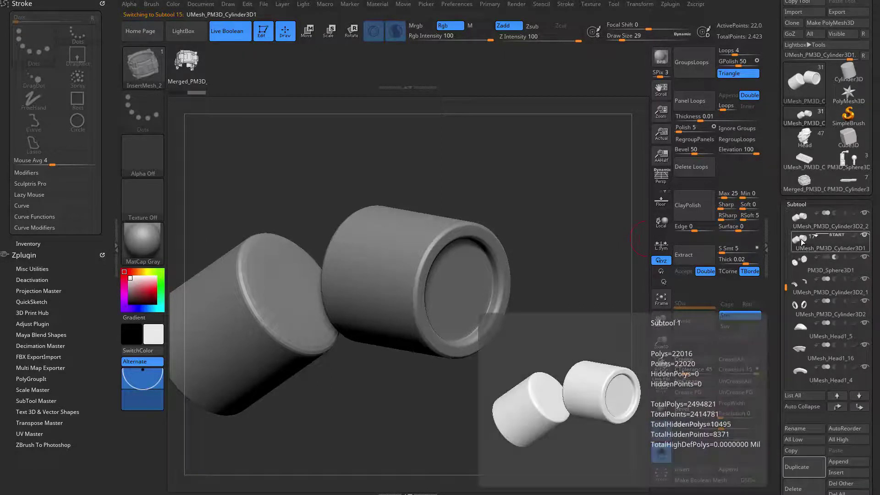
scroll(788, 350, "down", 5)
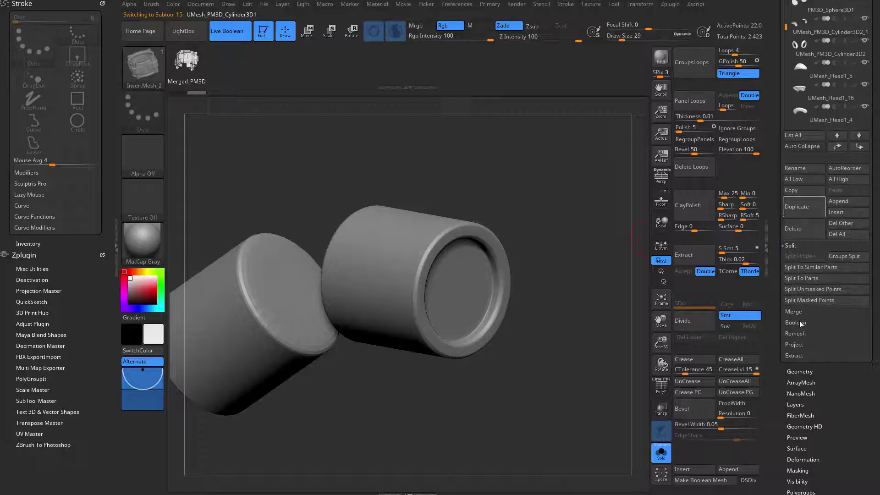
left_click(797, 312)
left_click(796, 289)
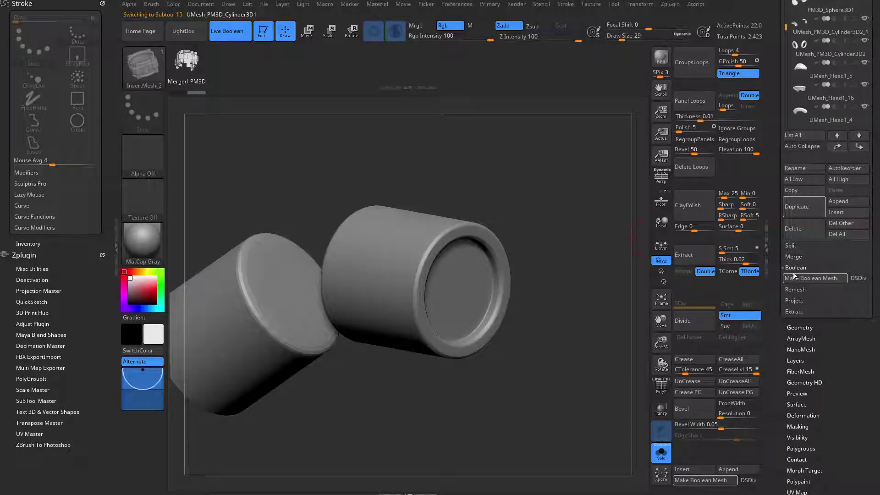
left_click_drag(778, 231, 788, 305)
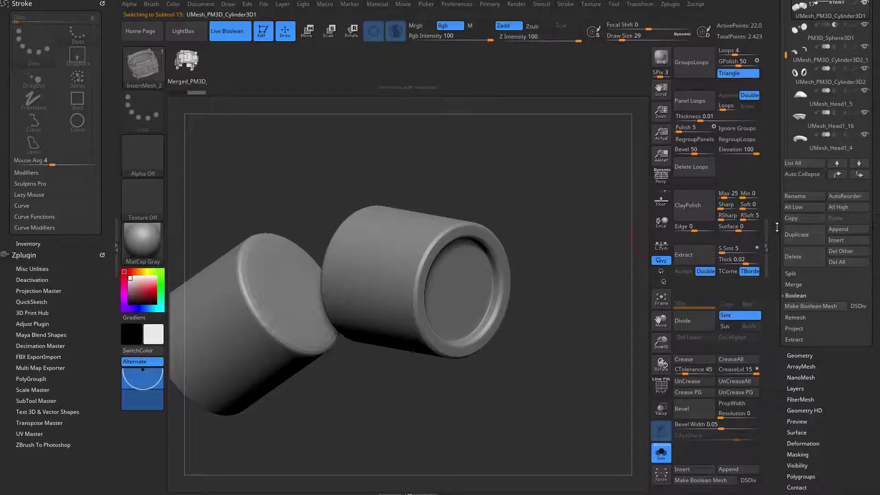
scroll(777, 228, "up", 5)
Step: Examine the start cylinder subtool, and select PM3D_Sphere3D1 beneath it to inspect its shapes in isolation
mouse_move(808, 188)
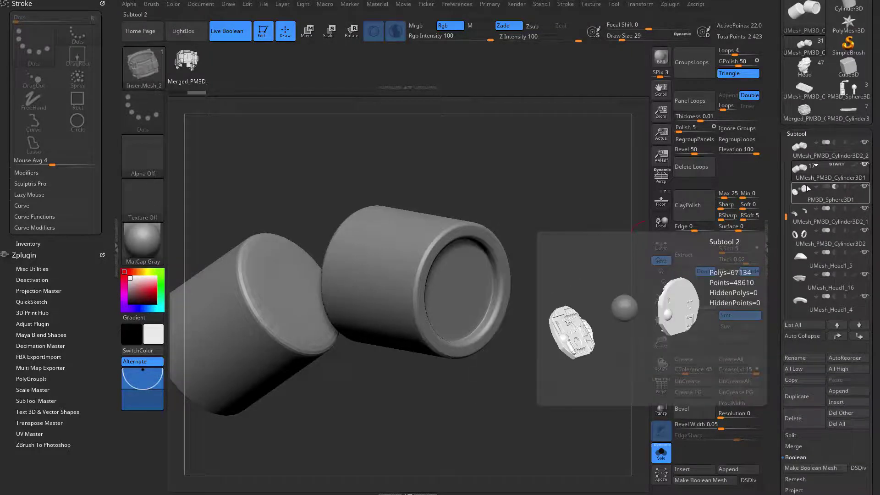
left_click(814, 166)
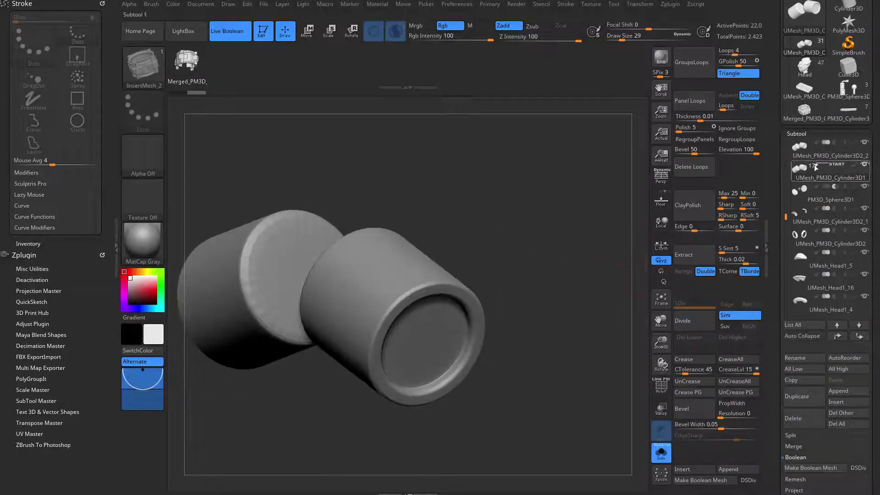
left_click_drag(581, 255, 579, 236)
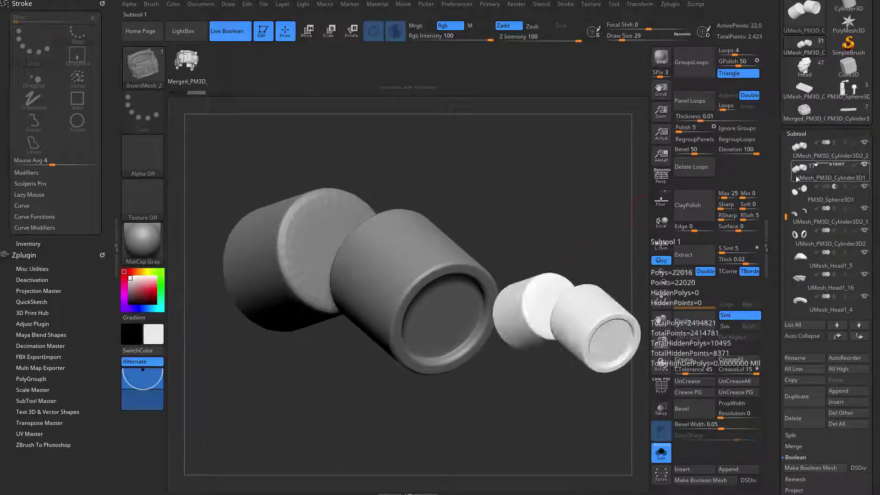
key("Down")
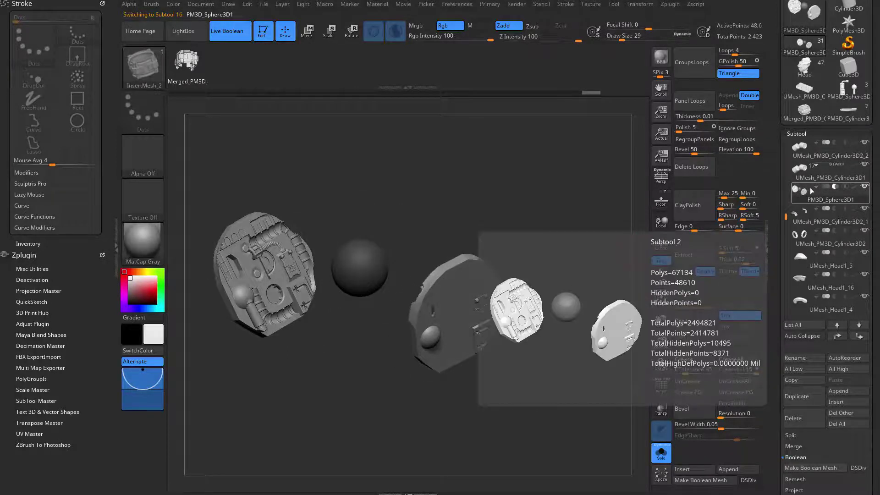
left_click_drag(548, 207, 572, 216)
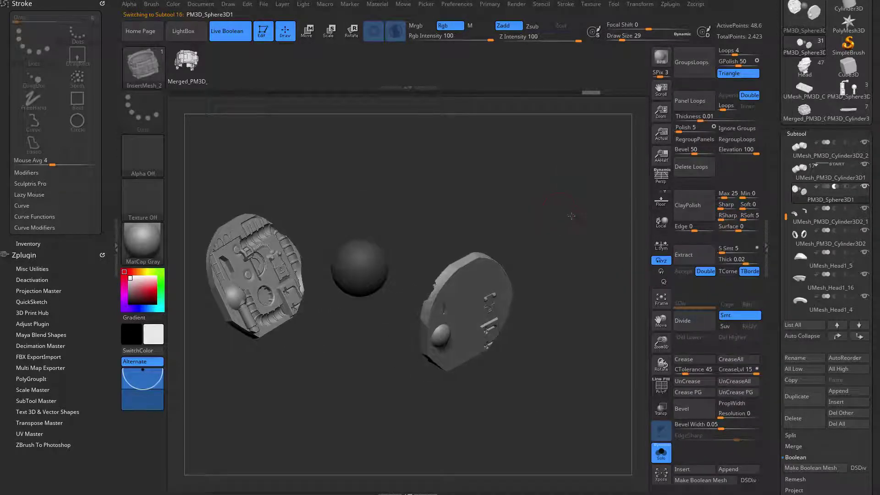
Step: Select the UMesh_PM3D_Cylinder3D1 start subtool and merge PM3D_Sphere3D1 down into it
left_click(814, 180)
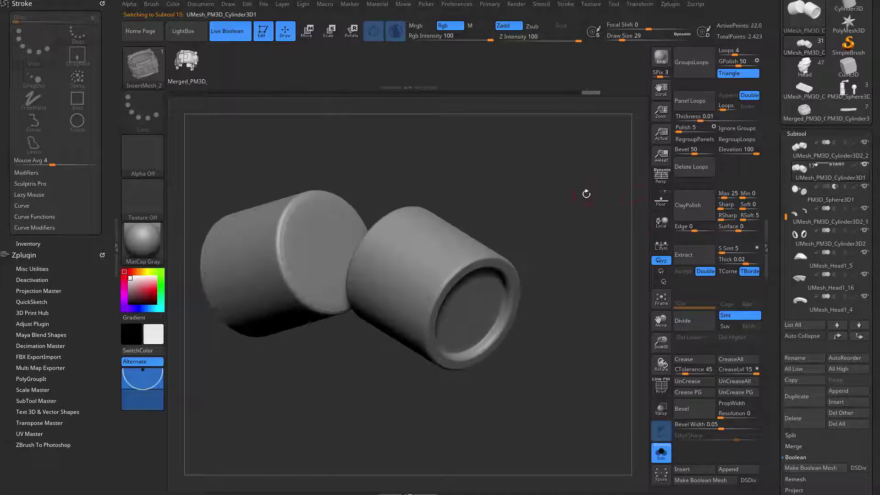
key("space")
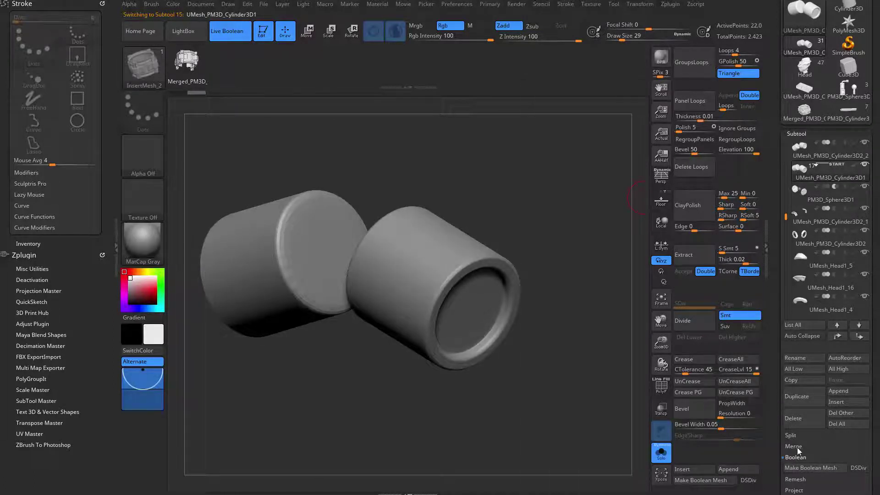
left_click(798, 448)
left_click(802, 456)
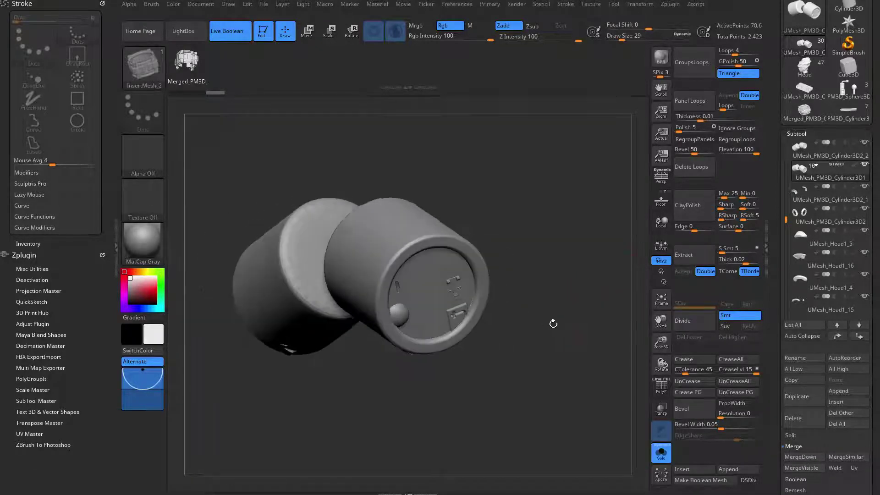
Step: Hide the small sphere polygroup between the two merged cylinders and delete the hidden geometry
key("shift+f")
left_click_drag(552, 329, 556, 352, "alt")
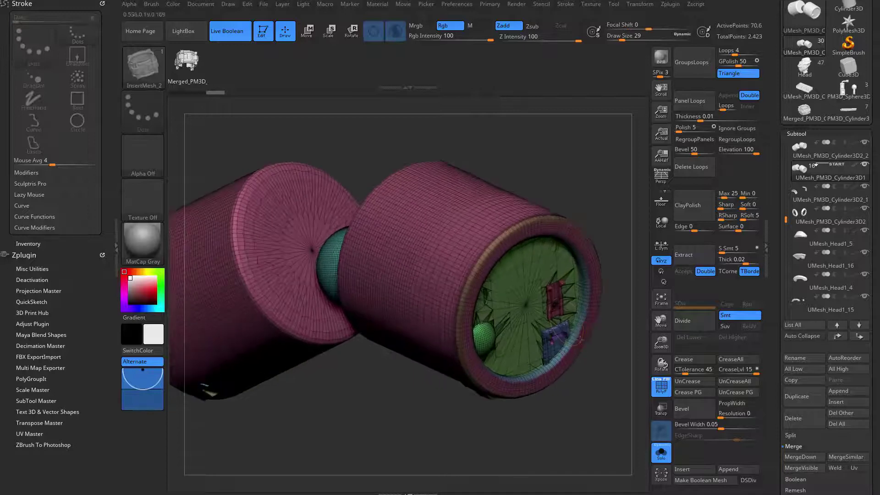
key("shift+f")
key("shift+f")
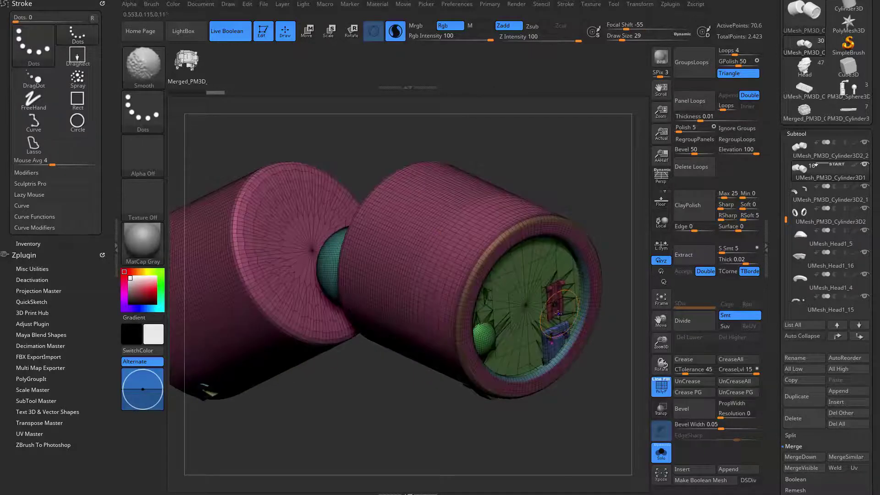
key("shift+f")
key("shift+f")
left_click_drag(316, 366, 385, 359)
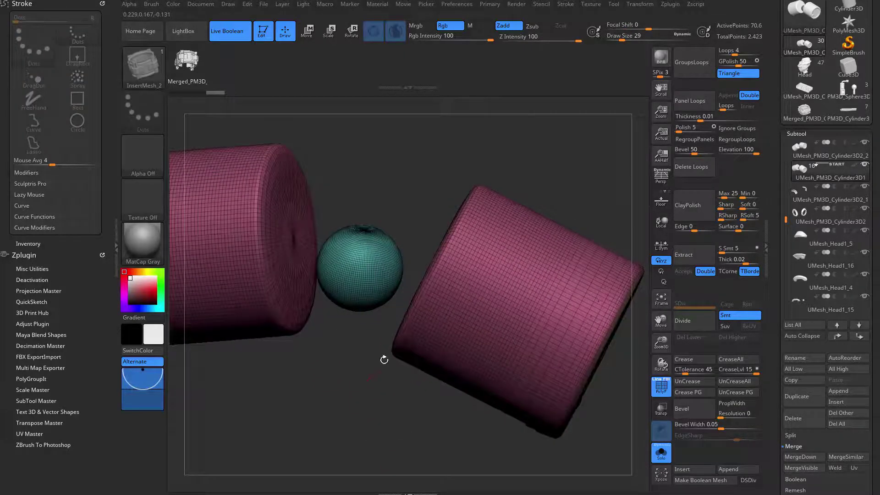
left_click(363, 283, "ctrl+shift")
left_click(363, 281, "ctrl+shift")
key("1")
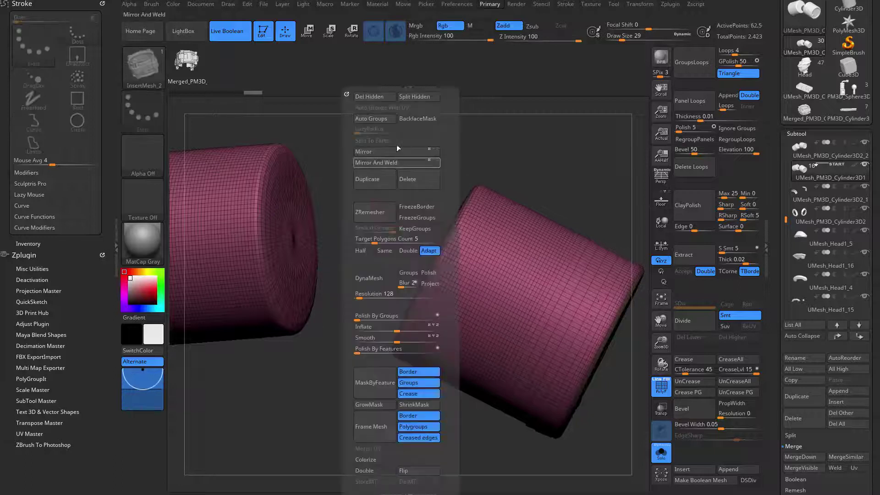
left_click(385, 98)
key("f")
Step: Isolate the cylinder polygroups, switch the selection brush to SelectRect, and invert visibility to leave only the inset mechanical detail plates
left_click_drag(359, 263, 403, 212)
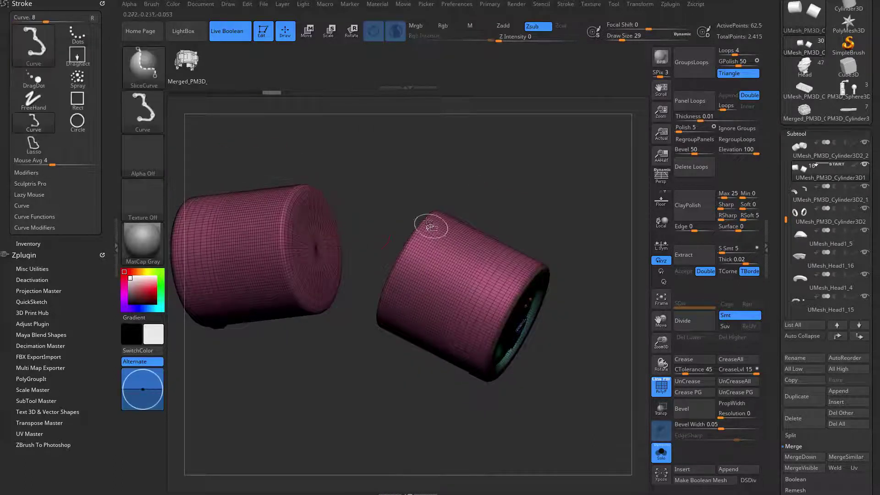
left_click(444, 254, "ctrl+shift")
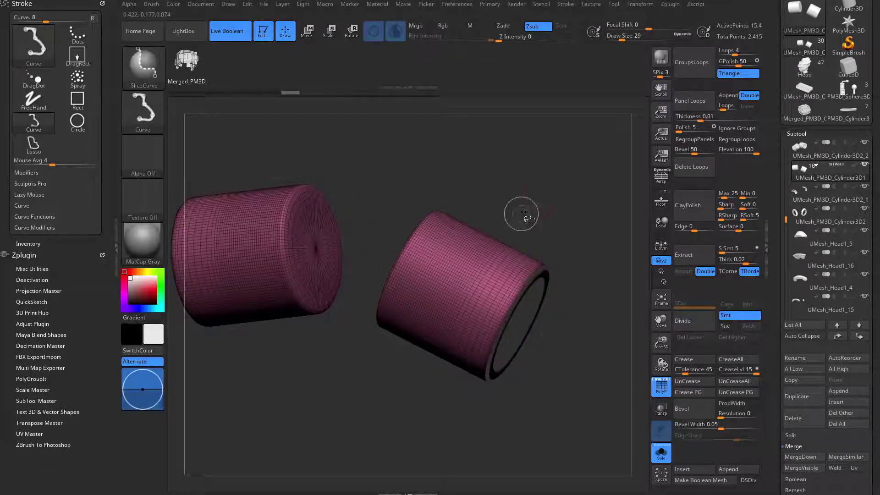
mouse_move(523, 213)
left_mouse_down()
mouse_move(521, 190)
mouse_move(578, 198)
mouse_move(542, 190)
mouse_move(568, 210)
mouse_move(527, 177)
mouse_move(340, 314)
mouse_move(581, 337)
left_mouse_up()
left_click(536, 190, "ctrl+shift")
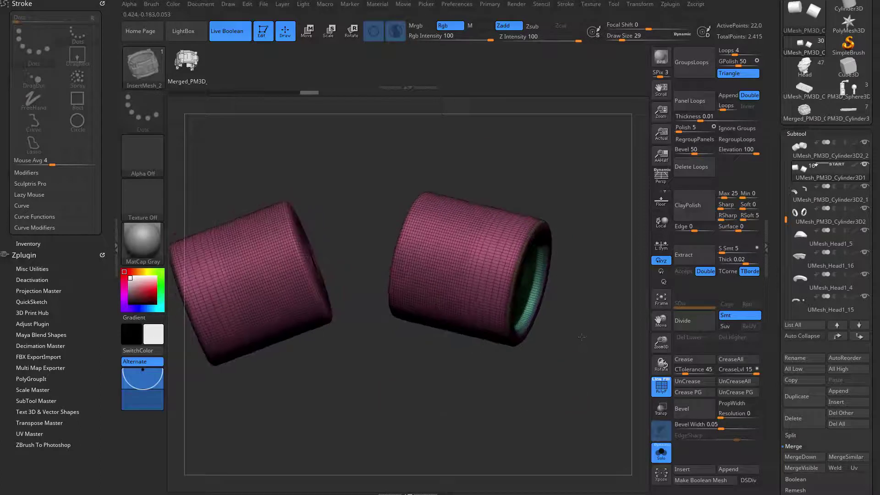
left_click(155, 70, "ctrl+shift")
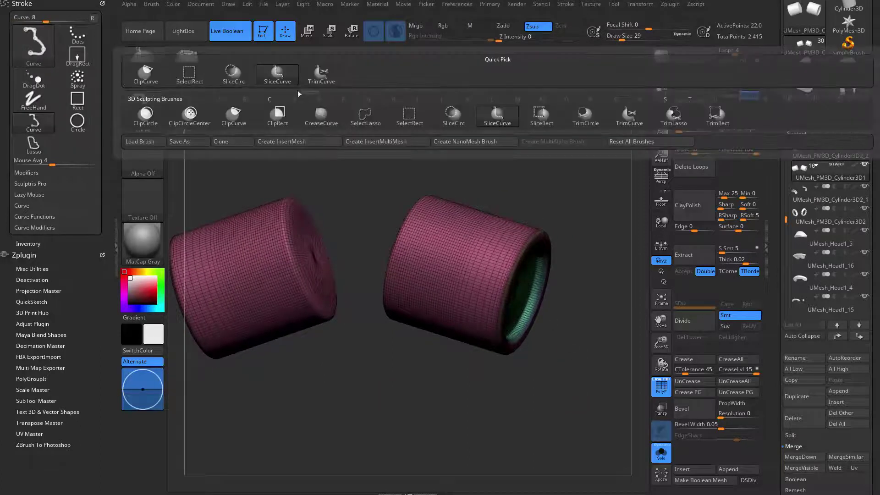
left_click(190, 73)
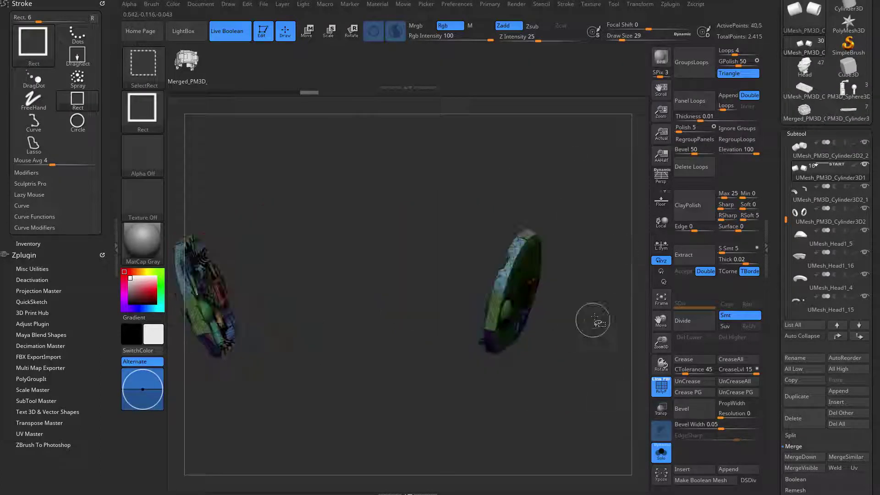
mouse_move(595, 317)
left_mouse_down()
mouse_move(573, 305)
mouse_move(583, 271)
mouse_move(617, 271)
mouse_move(547, 268)
mouse_move(617, 270)
mouse_move(602, 275)
left_mouse_up()
Step: Convert the visible detail plates into a Dynamesh subtraction group, and show the whole subtool again
scroll(825, 304, "down", 10)
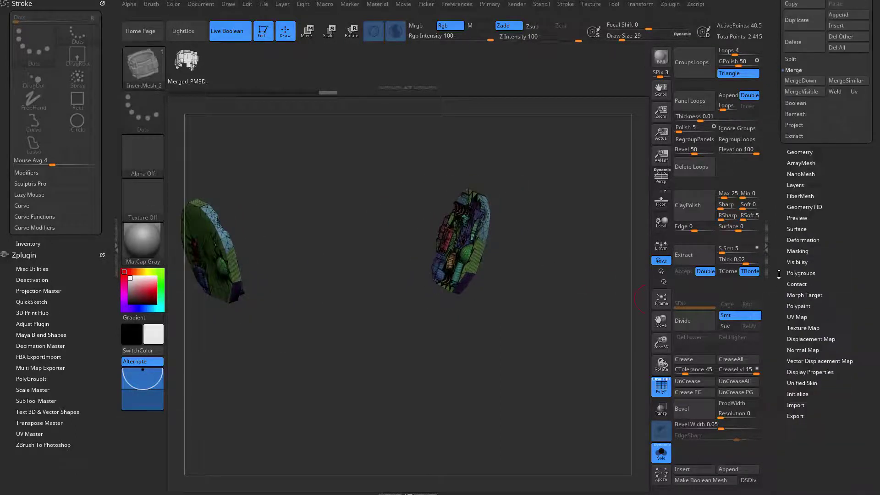
scroll(824, 304, "up", 3)
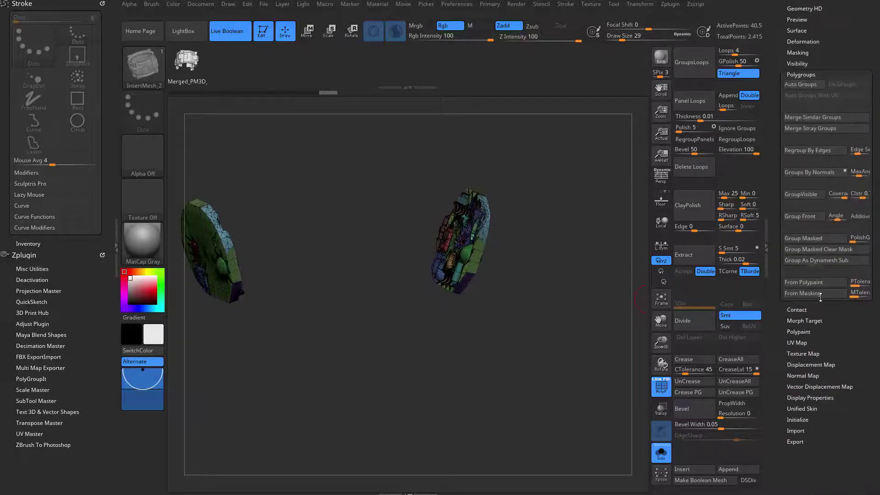
left_click(820, 260)
left_click_drag(517, 316, 520, 324)
left_click_drag(521, 324, 583, 172, "alt")
left_click(585, 329, "ctrl+shift")
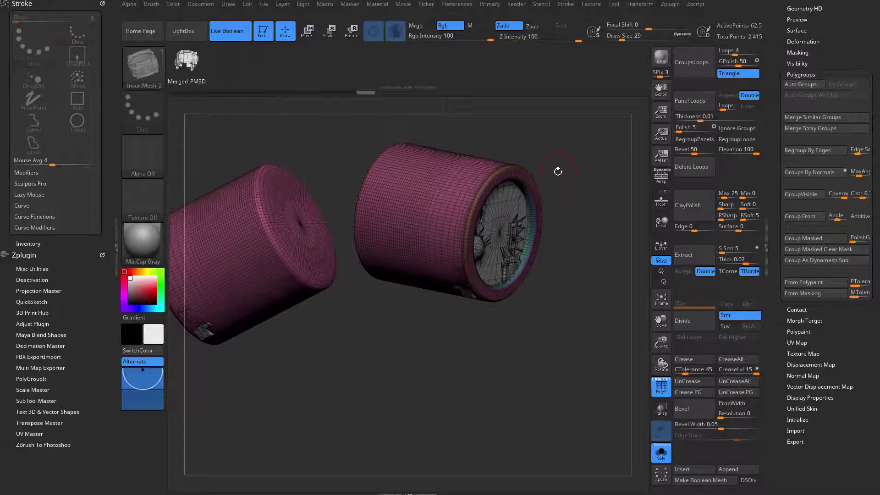
Step: Apply Remesh By Union to the merged ear cylinders and check the carved result in isolation and on the helmet
key("w")
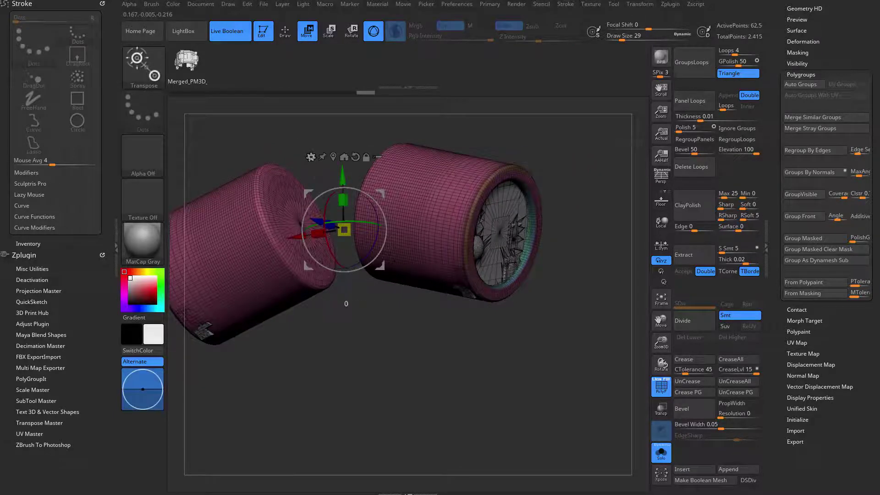
left_click(311, 157)
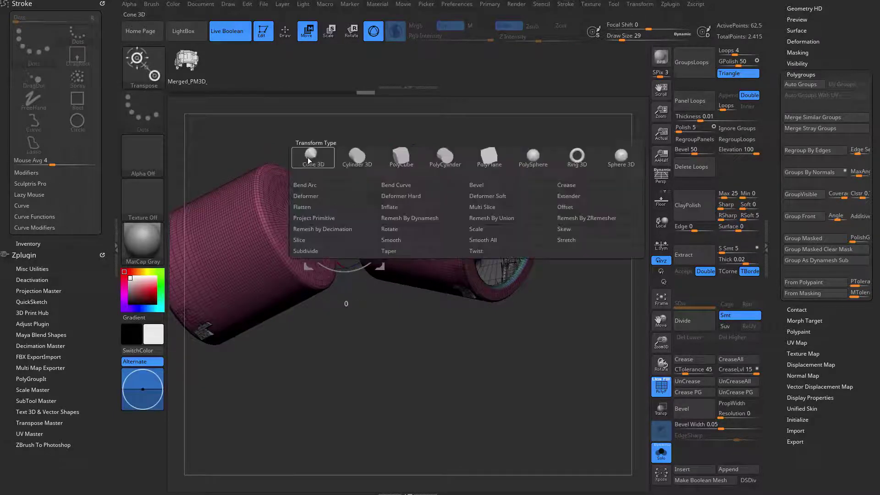
left_click(499, 218)
key("shift+f")
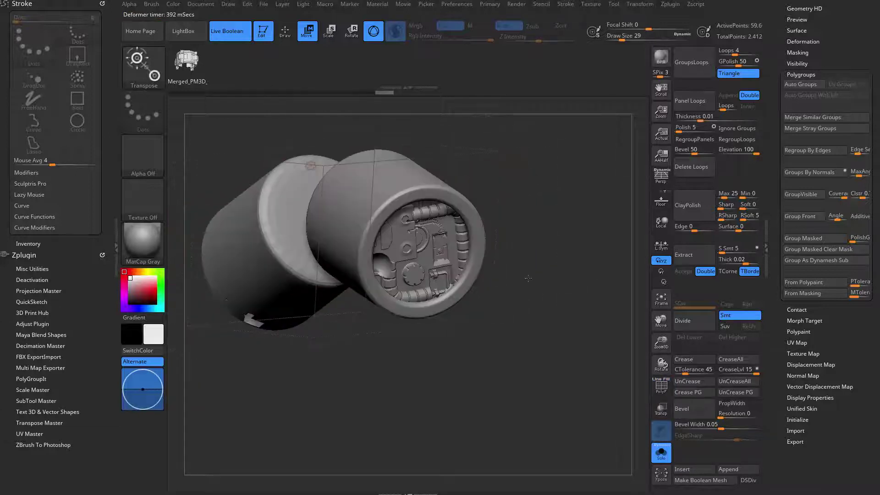
key("shift+f")
key("q")
left_click_drag(537, 271, 571, 280)
key("alt+s")
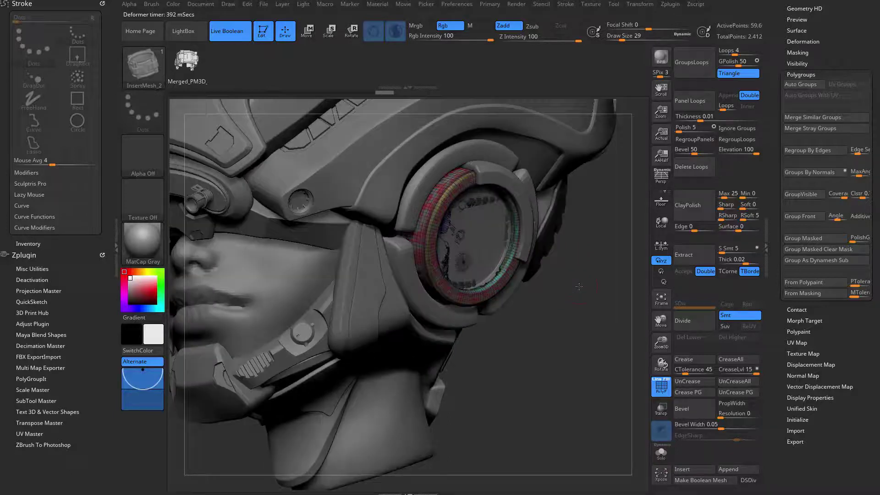
key("alt+s")
Step: Select the UMesh_PM3D_Cylinder3D2_2 subtool and examine its polygroups both in isolation and on the helmet
scroll(779, 160, "up", 5)
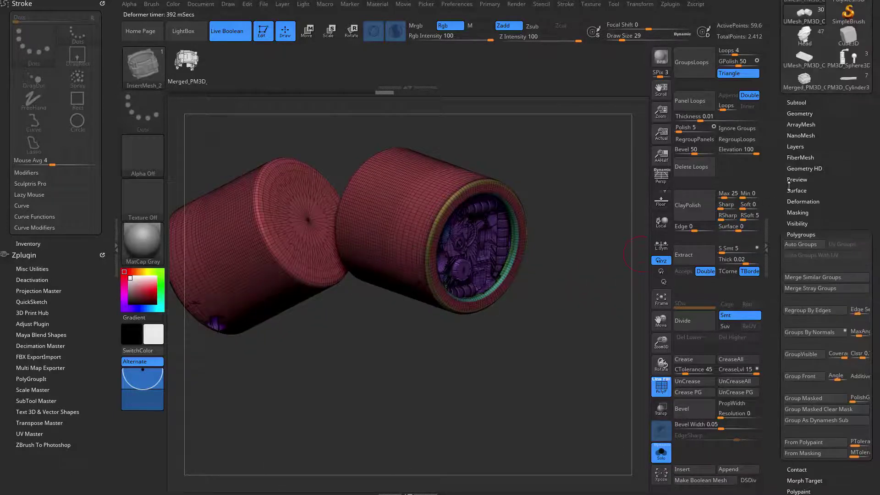
left_click(801, 114)
left_click(802, 103)
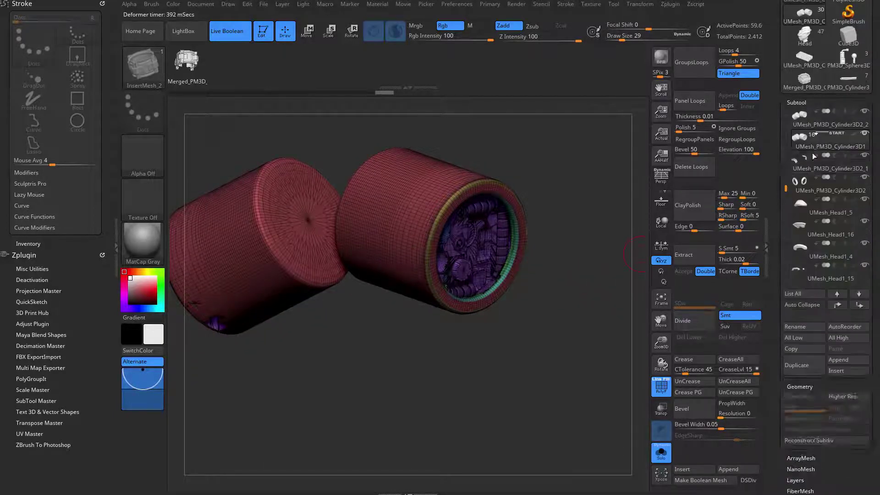
left_click(800, 119)
mouse_move(566, 244)
left_mouse_down()
mouse_move(574, 298)
mouse_move(605, 290)
mouse_move(590, 287)
mouse_move(602, 270)
mouse_move(604, 281)
left_mouse_up()
key("shift+f")
key("shift+f")
key("alt+shift+s")
key("alt+shift+s")
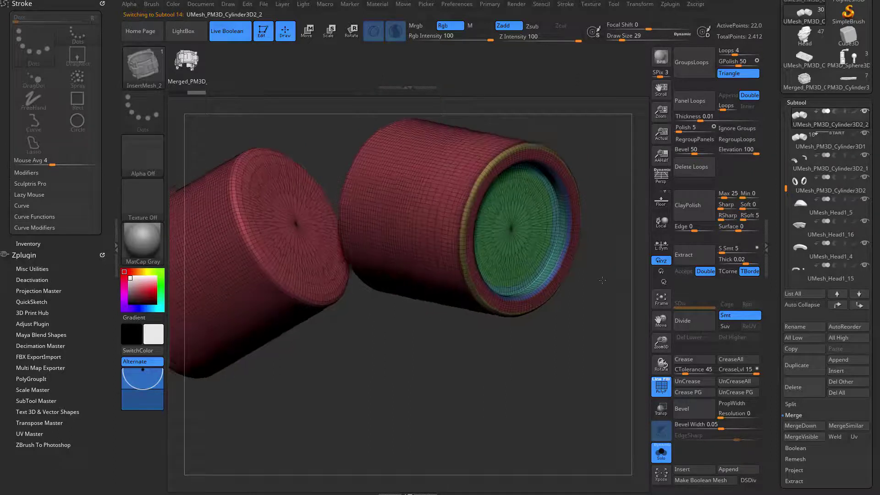
left_click_drag(628, 233, 494, 238)
key("alt+shift+s")
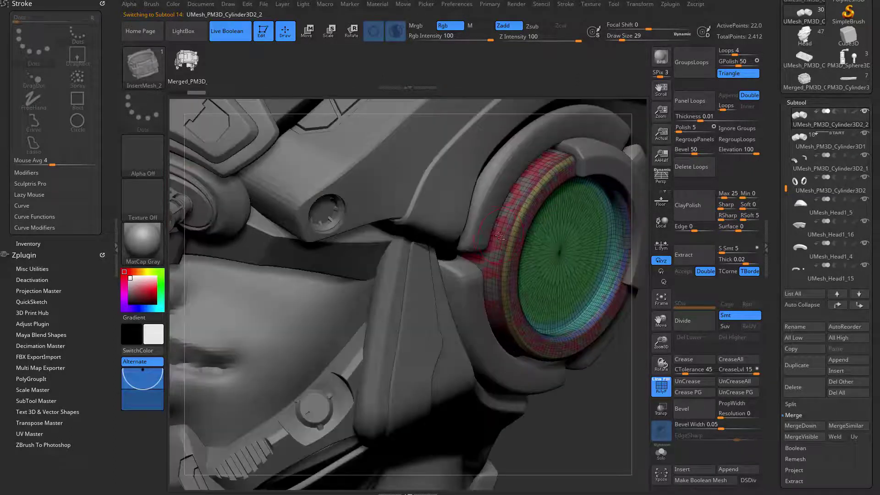
key("alt+shift+s")
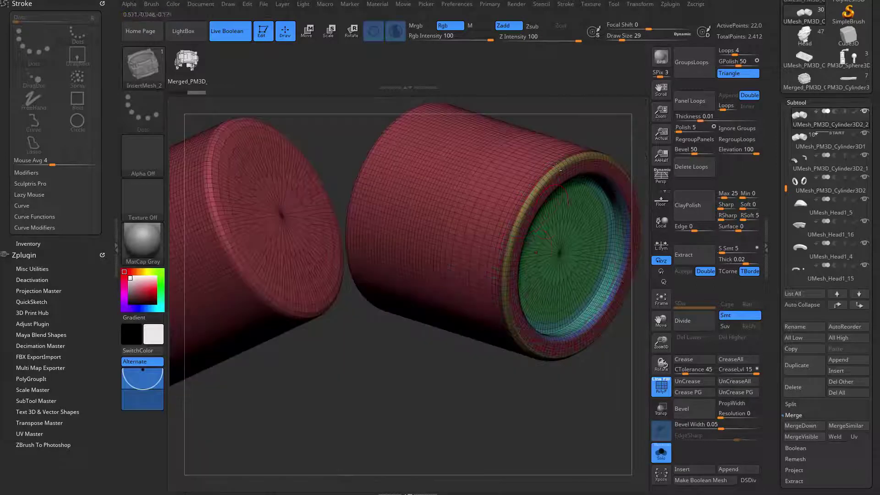
Step: Isolate the thin rim polygroup of the duplicated ear cylinder and delete the hidden geometry
left_click_drag(444, 389, 524, 330)
left_click_drag(506, 336, 497, 316)
left_click(431, 316, "ctrl+shift")
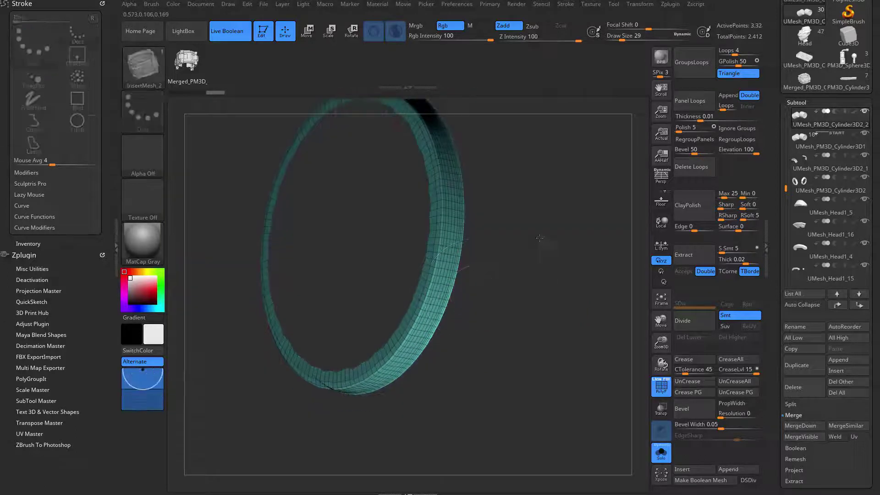
key("v")
left_click(506, 102)
left_click_drag(493, 227, 491, 295)
Step: Switch to the ZModeler brush and set its edge action to Crease with the EdgeLoop Complete target on the ring
key("b")
key("z")
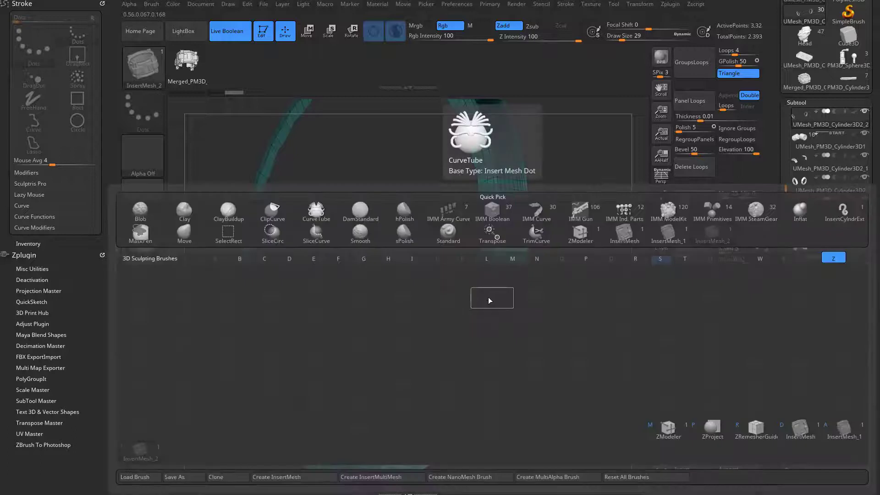
key("m")
mouse_move(587, 301)
left_mouse_down()
mouse_move(497, 279)
mouse_move(529, 292)
mouse_move(460, 261)
left_mouse_up()
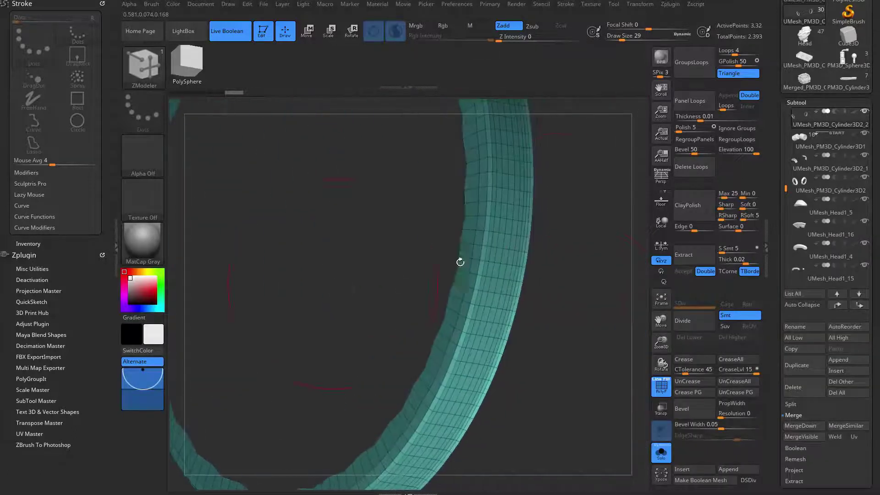
key("space")
left_click_drag(571, 265, 527, 284)
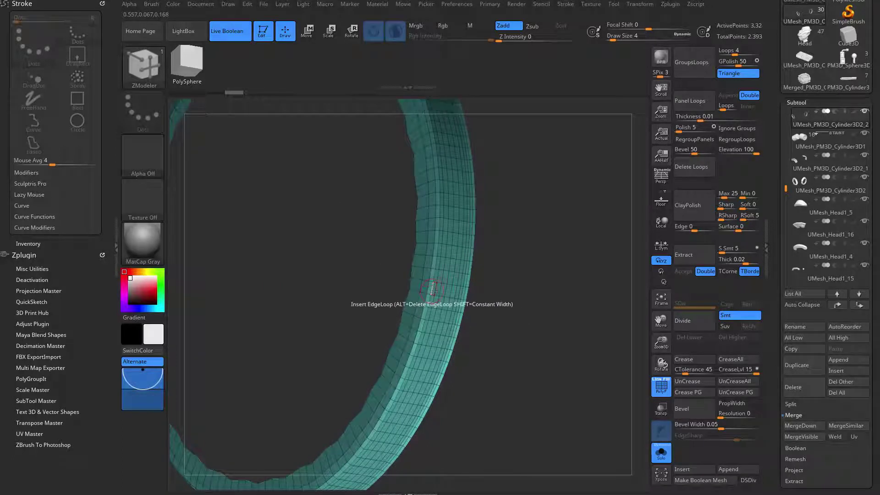
key("space")
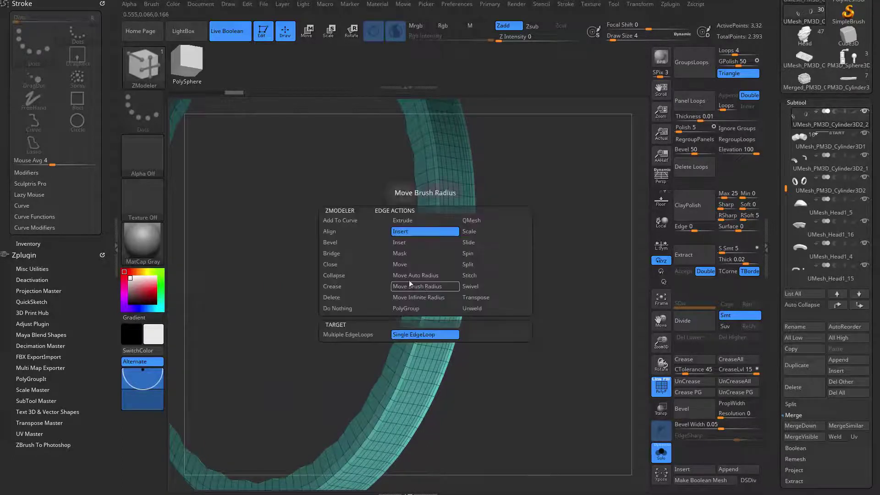
left_click(349, 286)
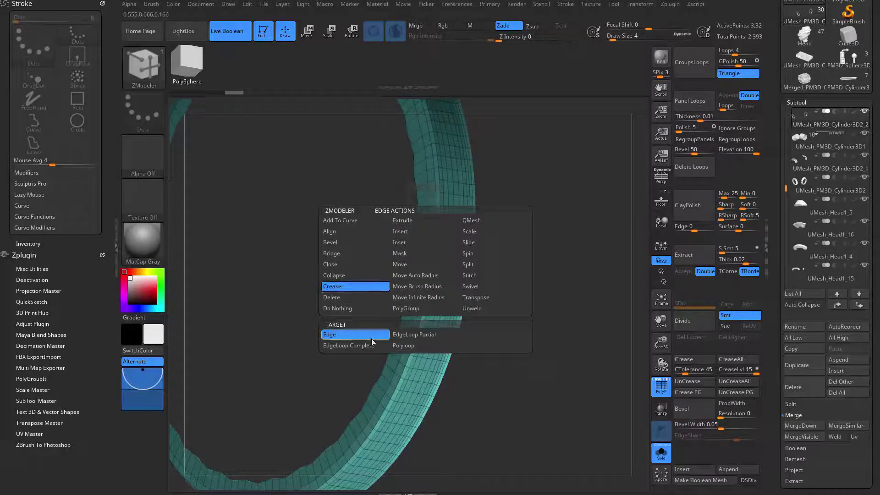
left_click(351, 345)
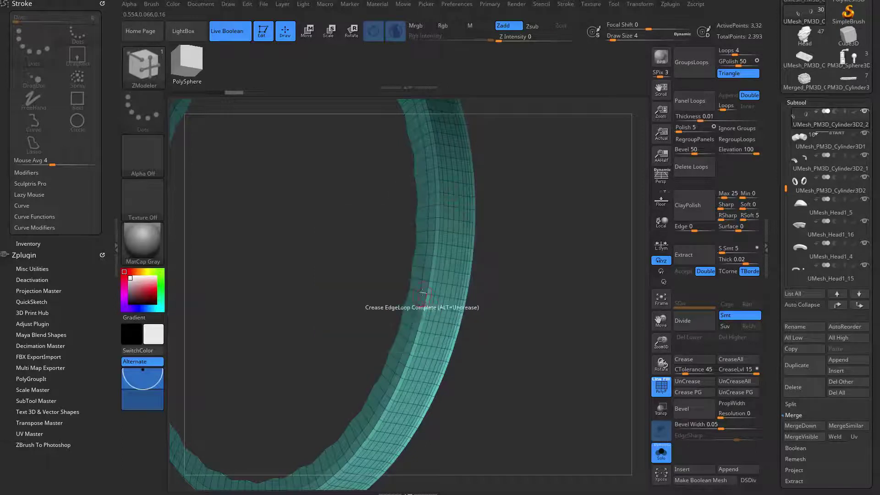
left_click_drag(497, 291, 500, 271)
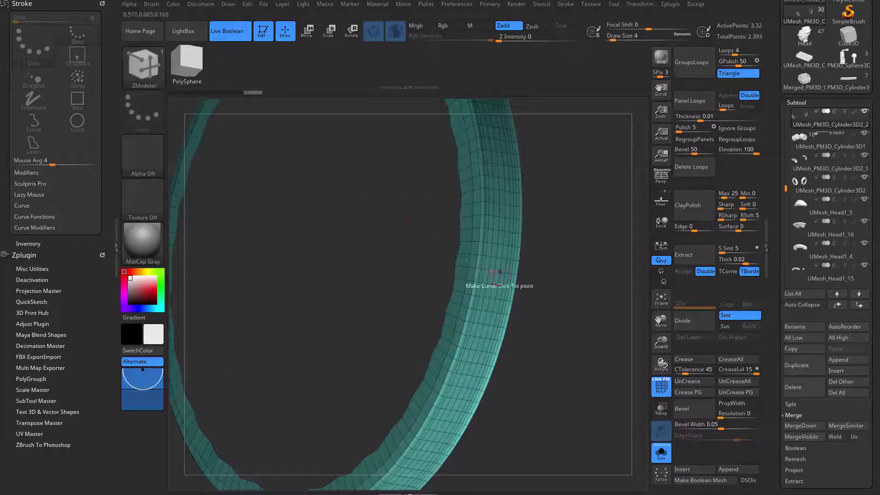
Step: Frame only the creased edges of the ring with a curve, turning off the Border and Polygroups options
key("space")
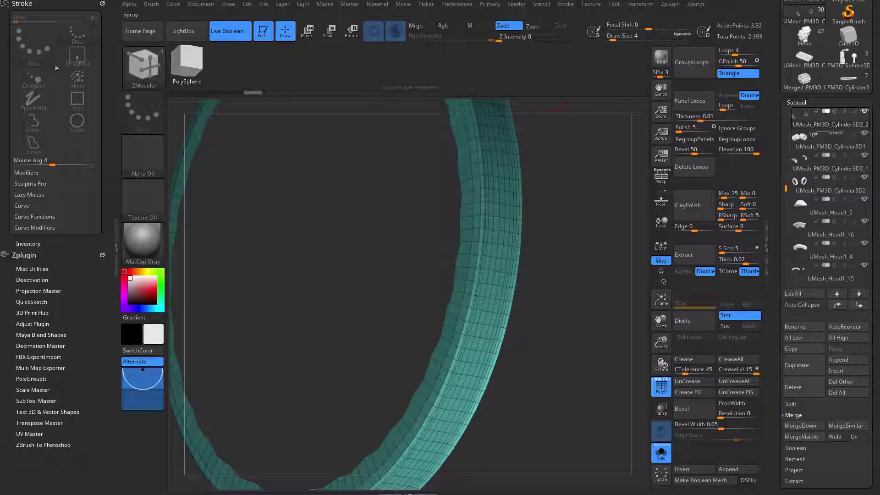
left_click(48, 216)
left_click(33, 273)
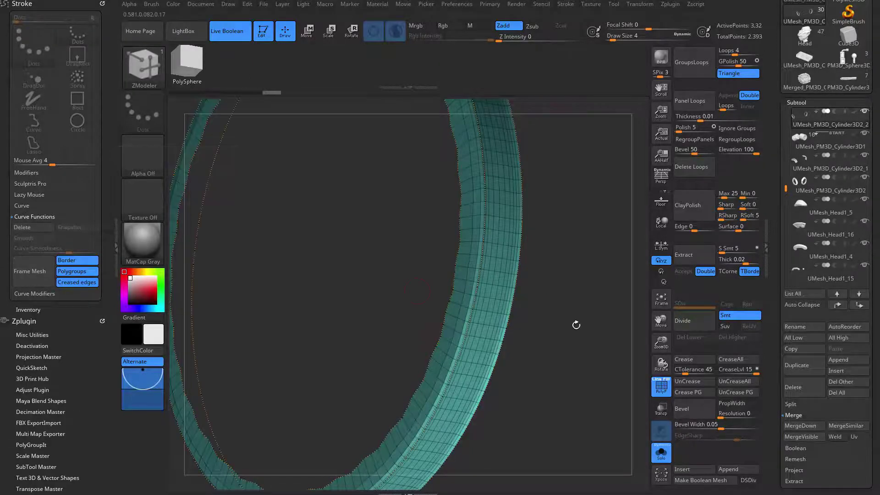
left_click(220, 310)
left_click(82, 272)
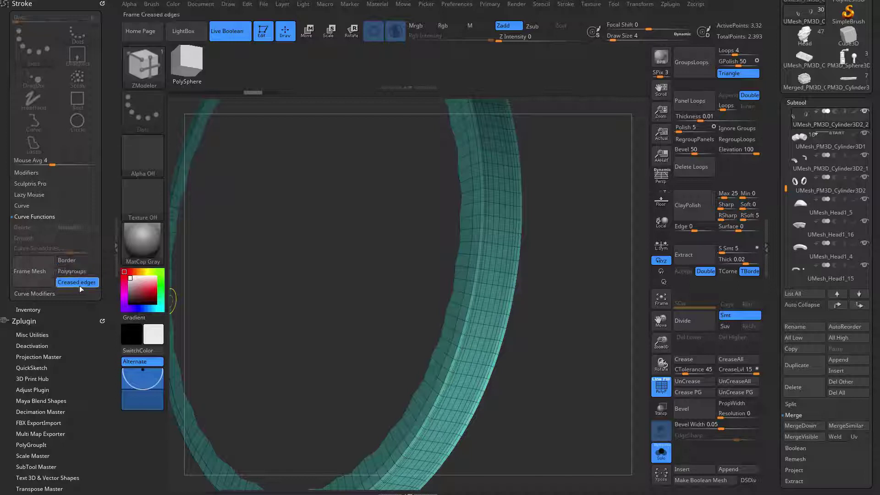
left_click(45, 281)
left_click_drag(555, 226, 505, 236)
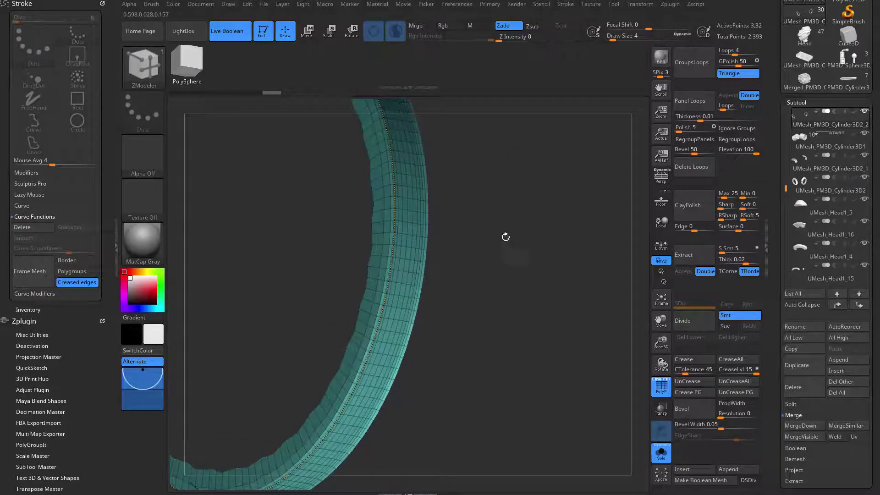
Step: Select the InsertMesh_2 brush, apply its mesh along the framed curve, and check the ring in isolation and on the helmet
left_click(136, 68)
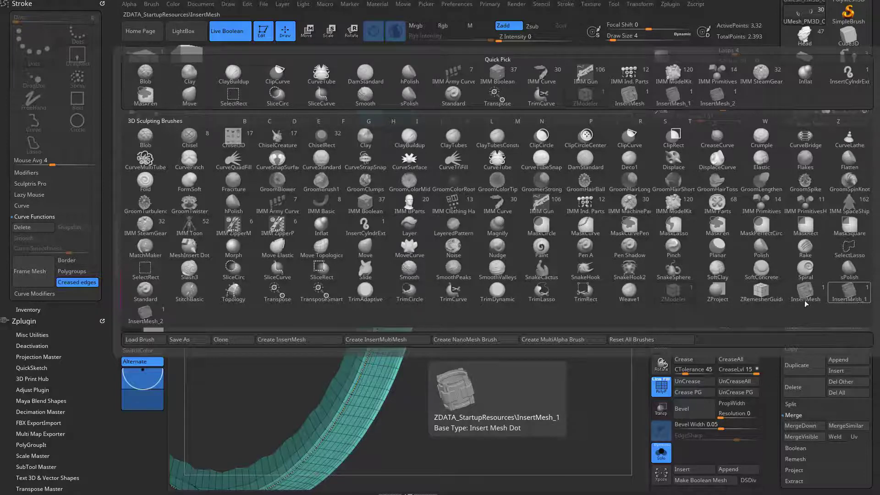
left_click(145, 314)
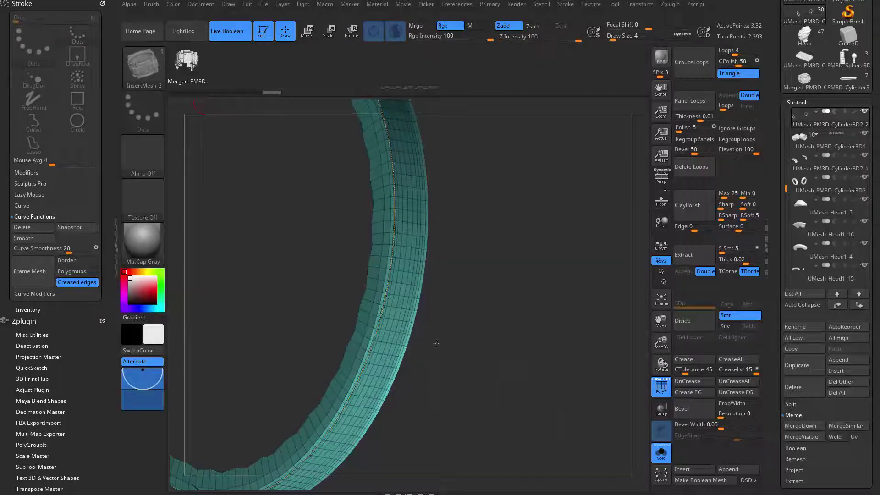
left_click(389, 265)
key("shift+f")
mouse_move(384, 318)
left_mouse_down()
mouse_move(623, 307)
mouse_move(548, 318)
mouse_move(574, 308)
left_mouse_up()
key("ctrl+shift")
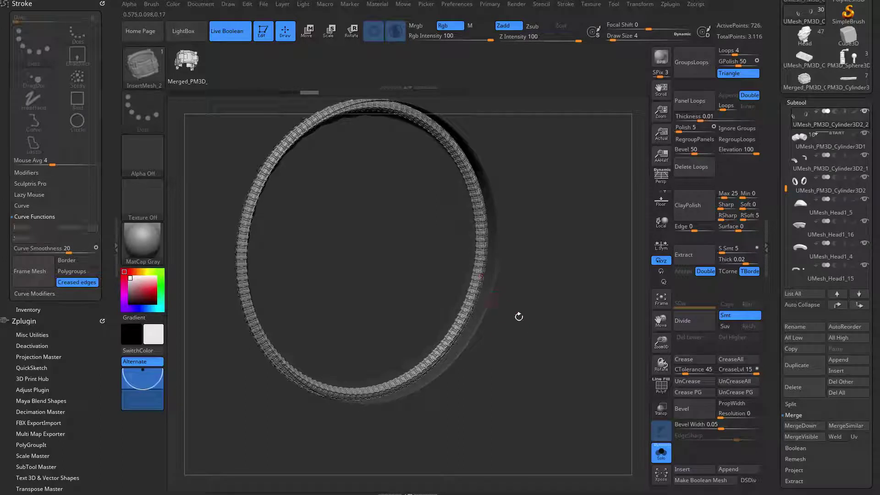
key("alt+s")
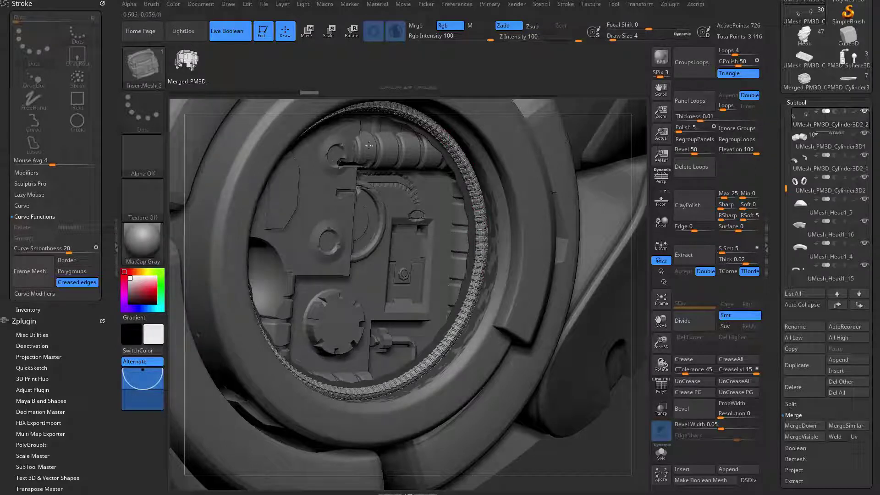
Step: Isolate the ring, hide the original rim strip and delete the hidden geometry
key("alt+s")
mouse_move(428, 236)
left_mouse_down()
mouse_move(550, 300)
mouse_move(540, 299)
left_mouse_up()
key("shift+f")
key("ctrl+shift")
left_click(529, 288, "ctrl+shift")
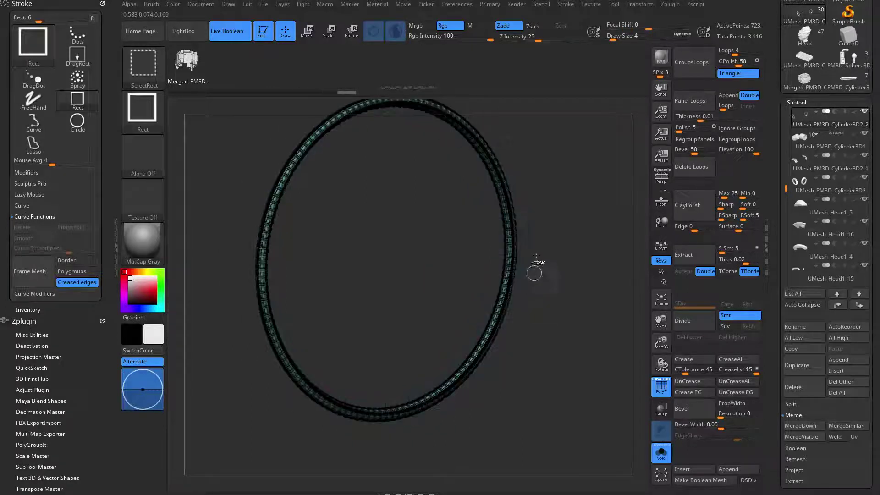
key("space")
left_click(521, 98)
key("alt+s")
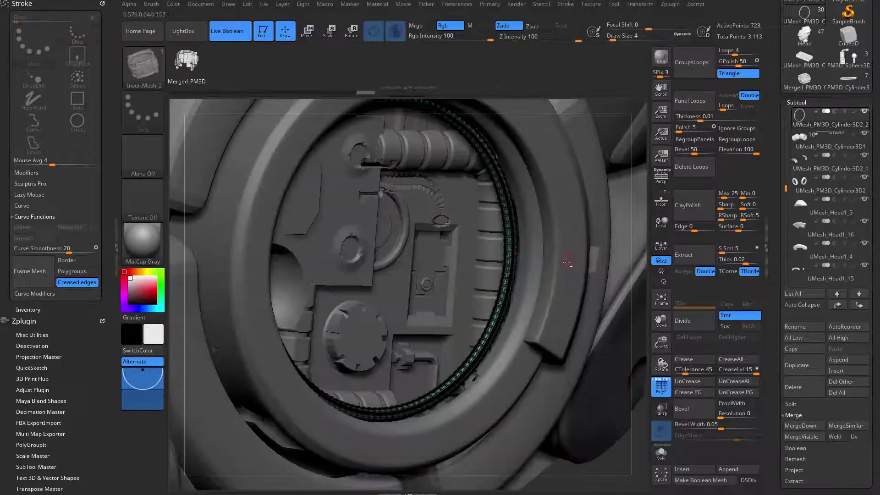
Step: Examine the thin inserted ring on the helmet and undo the deletion of the original rim strip
key("shift+f")
right_click_drag(472, 363, 463, 287, "alt")
left_click_drag(462, 287, 448, 364)
key("space")
key("ctrl+shift+s")
left_click_drag(507, 386, 540, 338)
key("ctrl+shift+s")
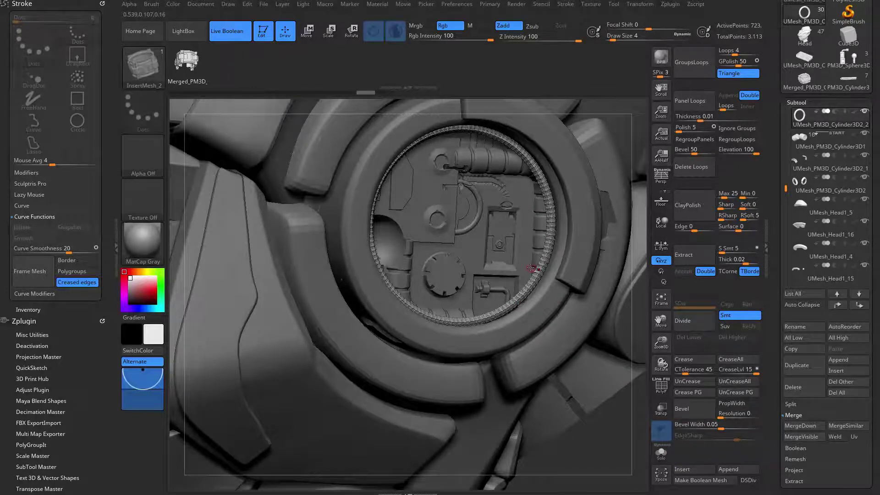
key("ctrl+shift+s")
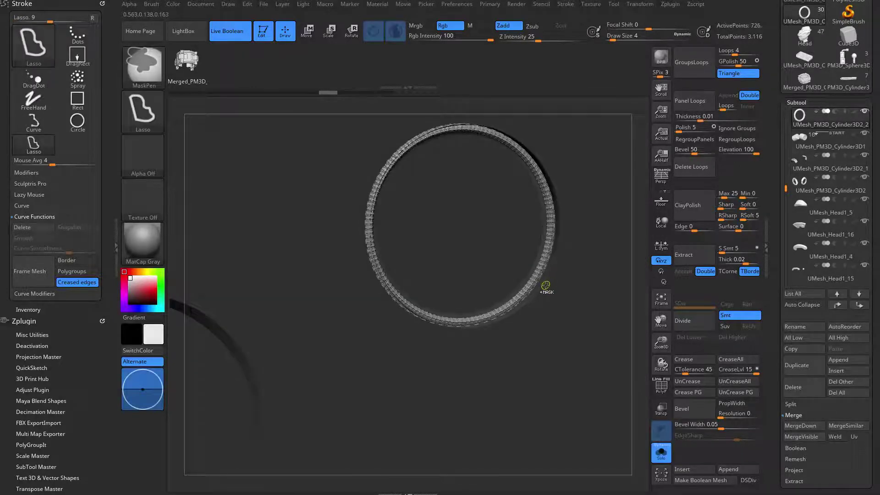
Step: Try the inserted ring at Draw Size 18, check its thickness on the helmet, and undo it
key("space")
left_click_drag(557, 265, 561, 267)
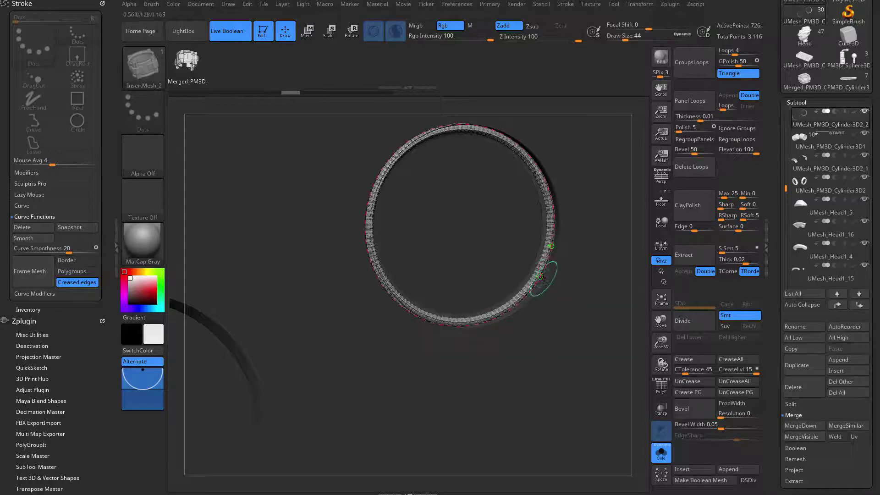
left_click(544, 282)
key("ctrl+shift+s")
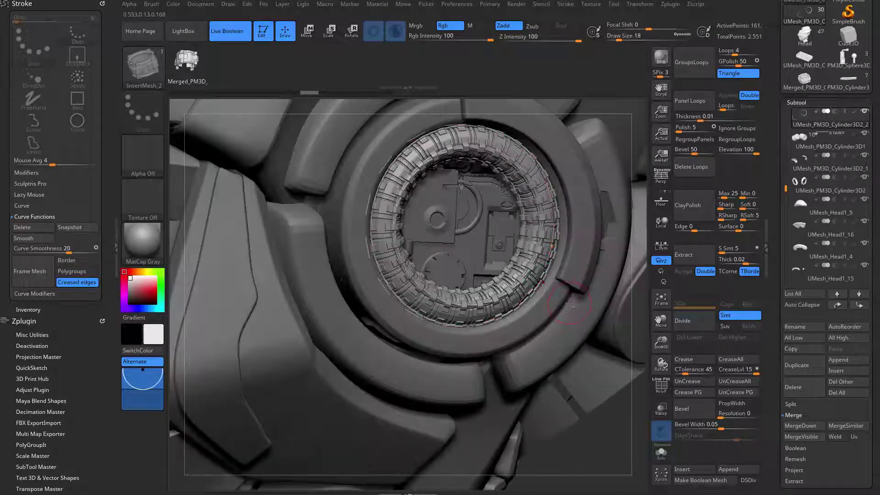
key("ctrl+shift+s")
key("ctrl+z")
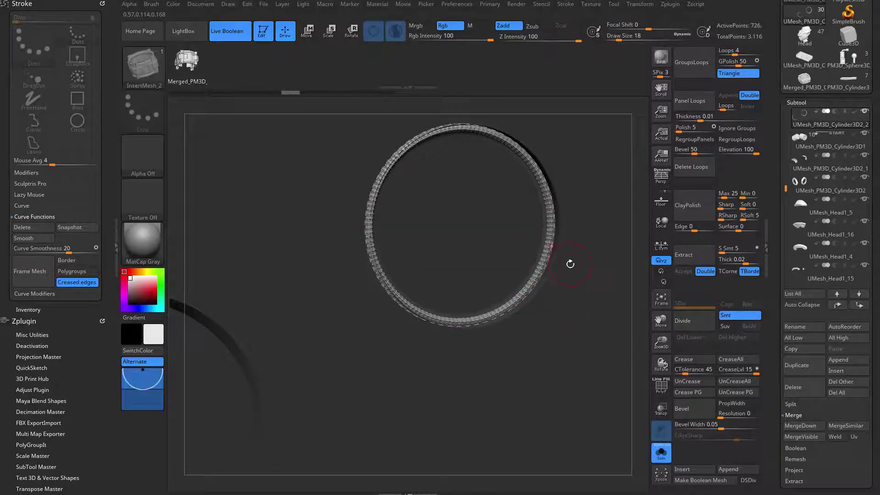
Step: Set the Draw Size to 11 and reapply InsertMesh_2 along the ring's curve
key("space")
left_click_drag(570, 264, 567, 264)
left_click(541, 275)
key("ctrl+shift+s")
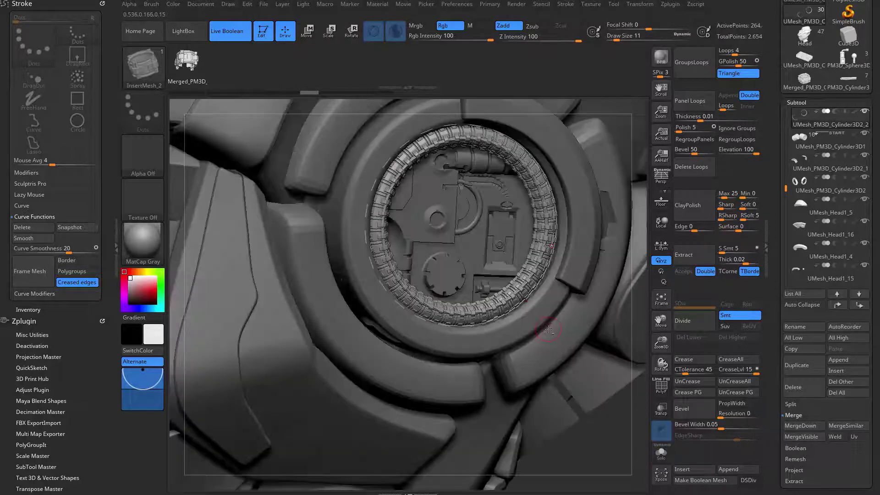
Step: Hide the original rim strip of the resized ring and delete the hidden geometry, keeping only the inserted mesh
key("ctrl+shift+s")
left_click_drag(570, 277, 591, 320)
key("ctrl+shift")
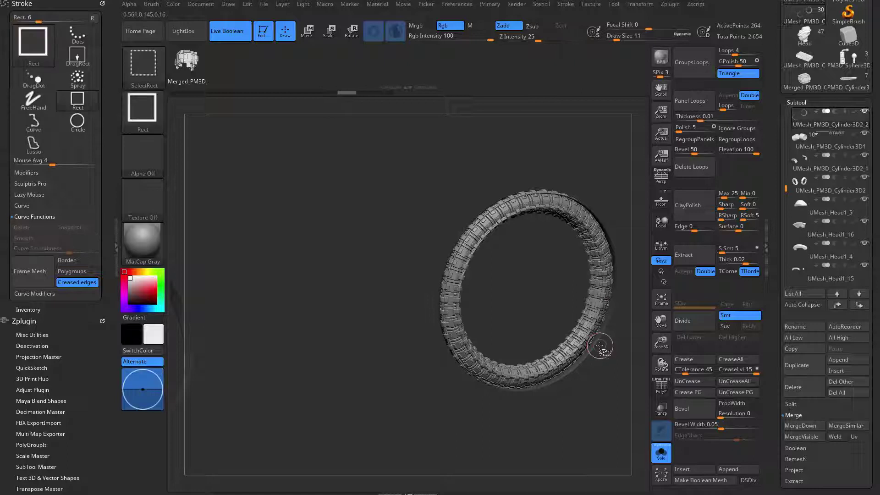
left_click(600, 344, "ctrl+shift")
left_click(600, 344, "ctrl+shift")
key("space")
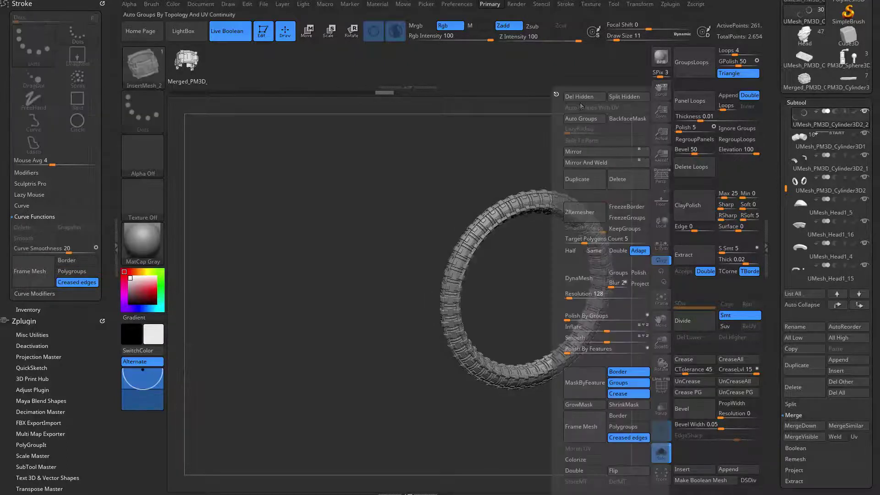
left_click(584, 97)
key("ctrl+shift+s")
right_click_drag(453, 221, 571, 355)
key("shift+f")
key("shift+f")
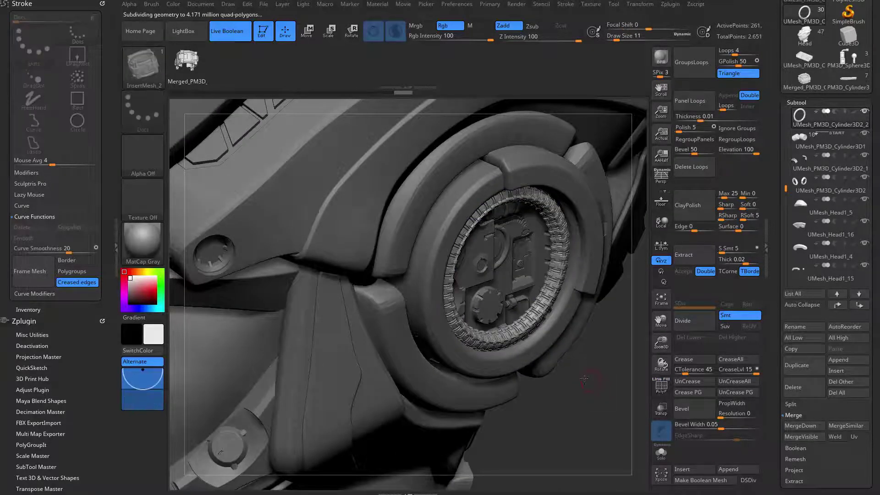
Step: Try to adjust the inserted ring with the transform gizmo after recentring it, and undo the change
right_click_drag(593, 367, 541, 373)
key("w")
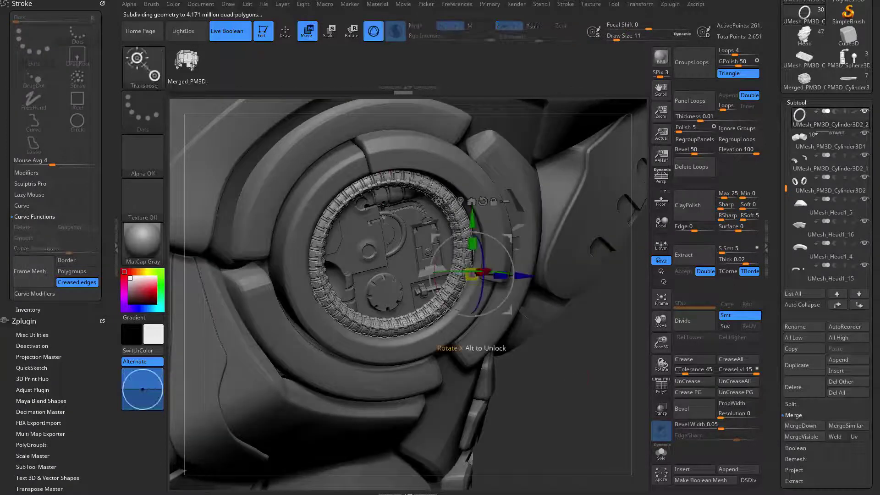
left_click(439, 284, "alt")
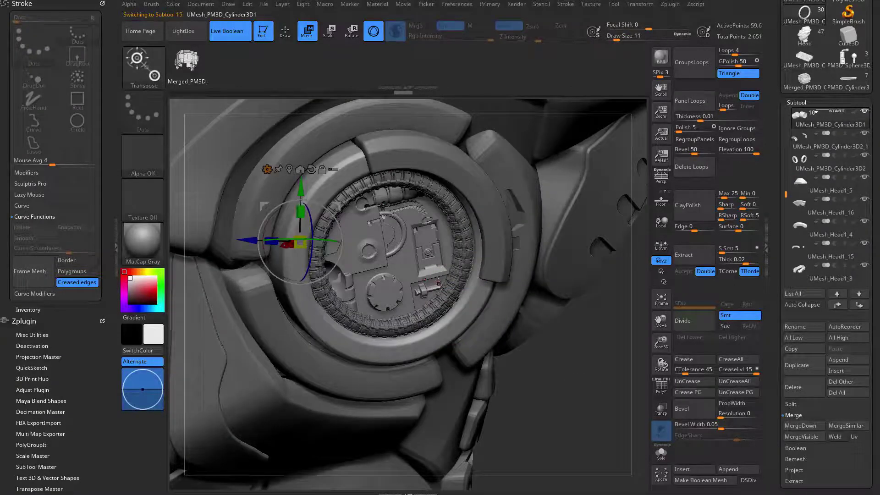
left_click(450, 292, "alt")
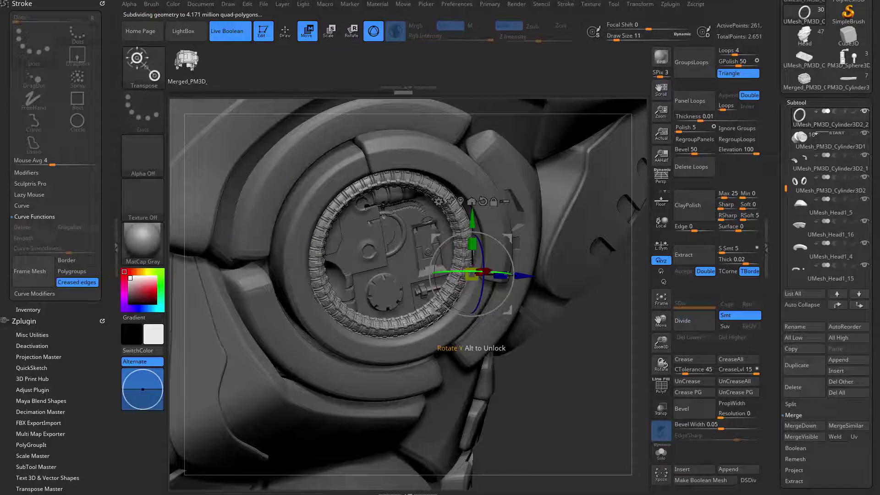
left_click(462, 202)
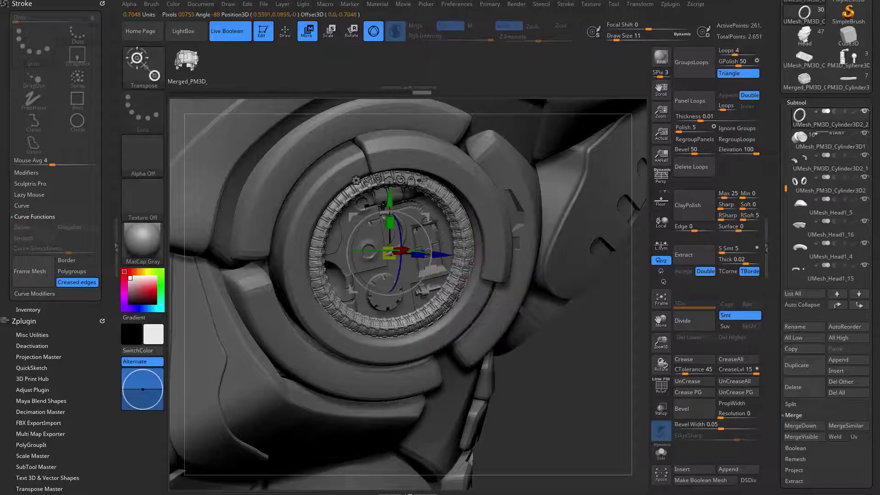
left_click(465, 236)
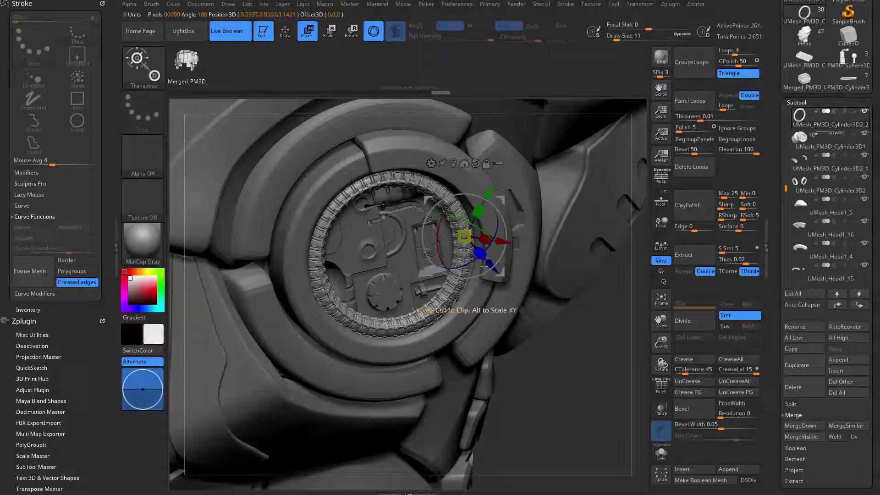
left_click_drag(502, 244, 501, 242)
key("ctrl+z")
mouse_move(556, 368)
left_mouse_down()
mouse_move(512, 355)
mouse_move(511, 344)
mouse_move(519, 346)
mouse_move(455, 313)
mouse_move(483, 316)
mouse_move(468, 289)
mouse_move(468, 309)
mouse_move(505, 320)
mouse_move(507, 310)
mouse_move(491, 310)
mouse_move(495, 301)
mouse_move(515, 317)
mouse_move(468, 419)
mouse_move(428, 367)
left_mouse_up()
key("q")
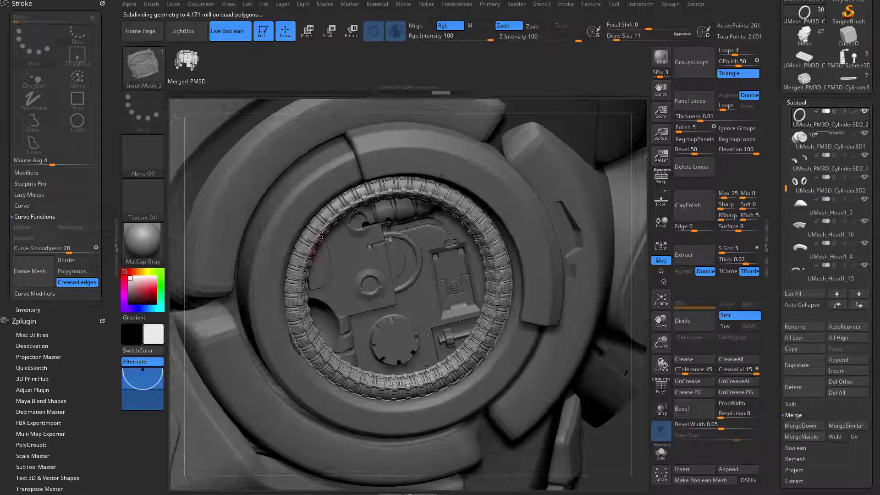
Step: Examine the woven detail of the inserted ring up close in isolation and its fit around the ear parts
key("alt+s")
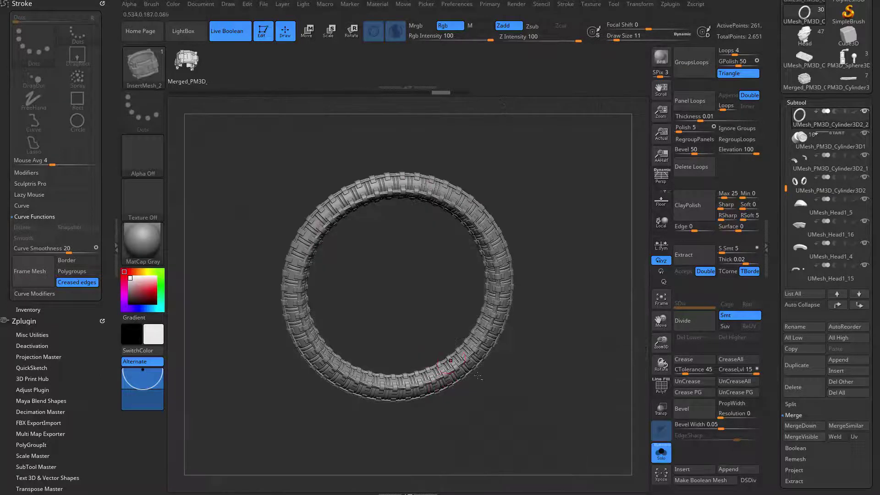
left_click_drag(529, 342, 454, 372, "alt")
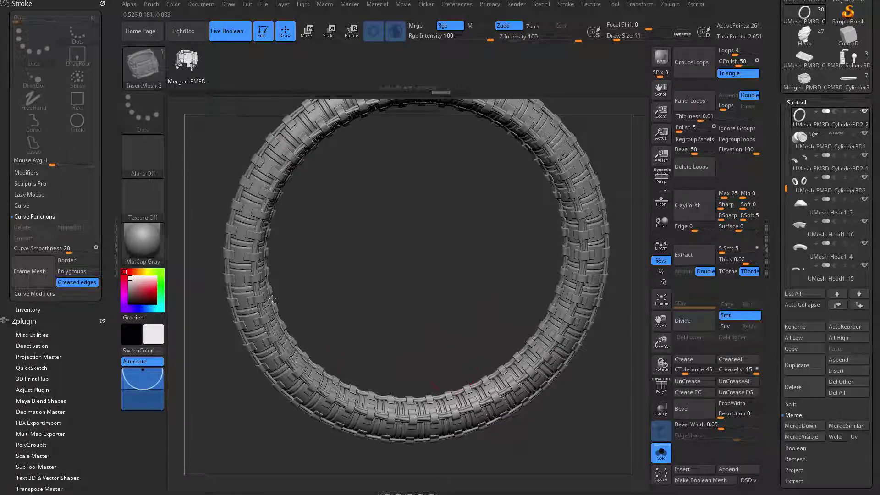
left_click_drag(435, 236, 380, 265)
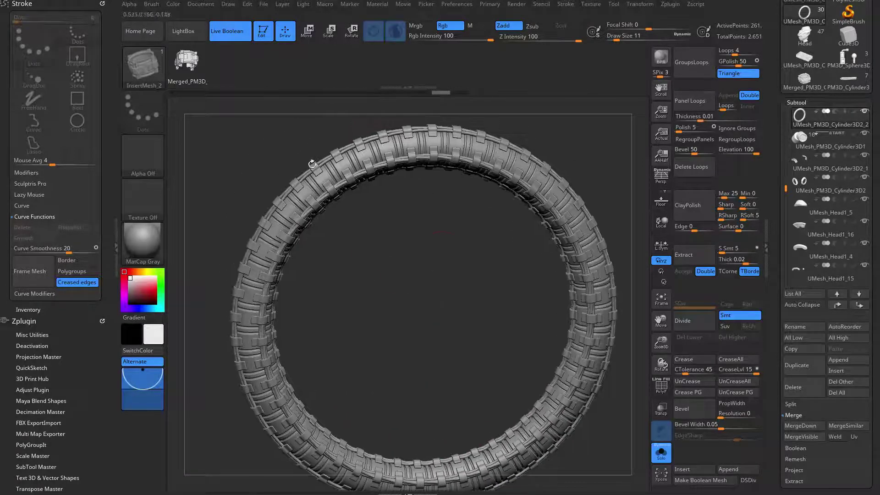
key("alt+s")
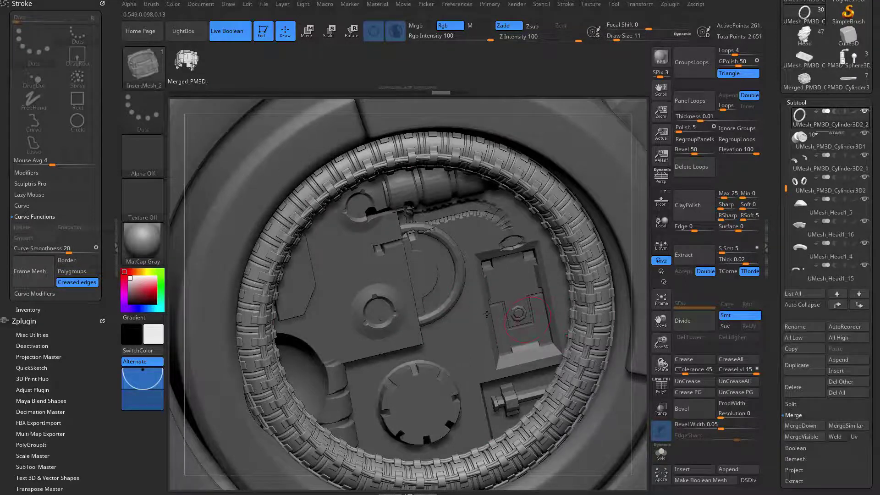
left_click_drag(487, 314, 468, 270, "alt")
left_click_drag(513, 327, 340, 255)
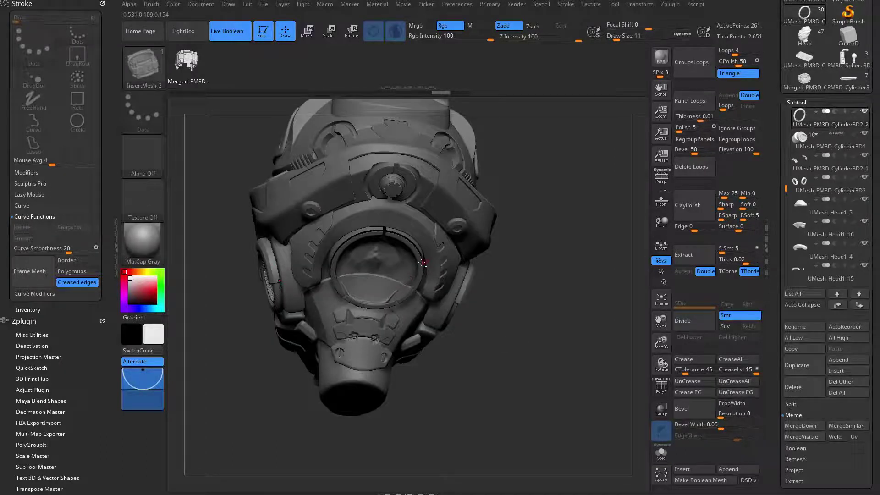
Step: Select the UMesh_PM3D_Cylinder3D1_1 subtool at the back of the helmet and check it in isolation
left_click(423, 263, "alt")
key("ctrl+shift+s")
key("ctrl+shift+s")
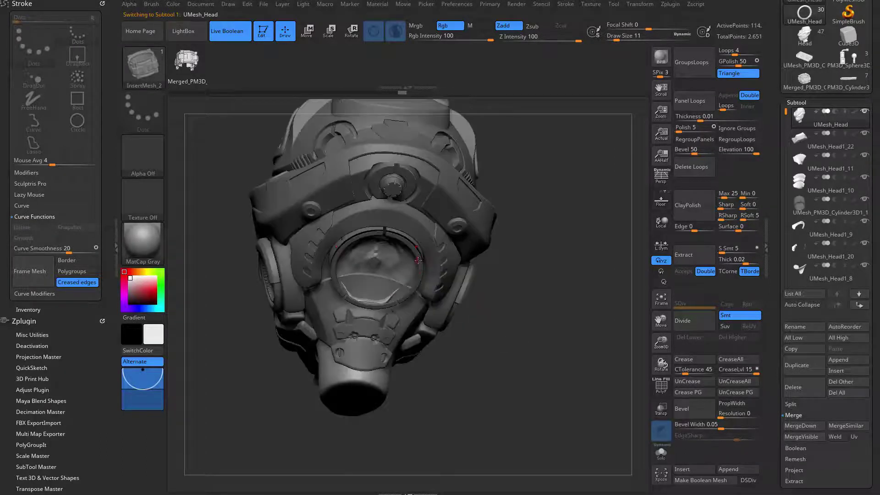
left_click(416, 263, "alt")
key("ctrl+shift+s")
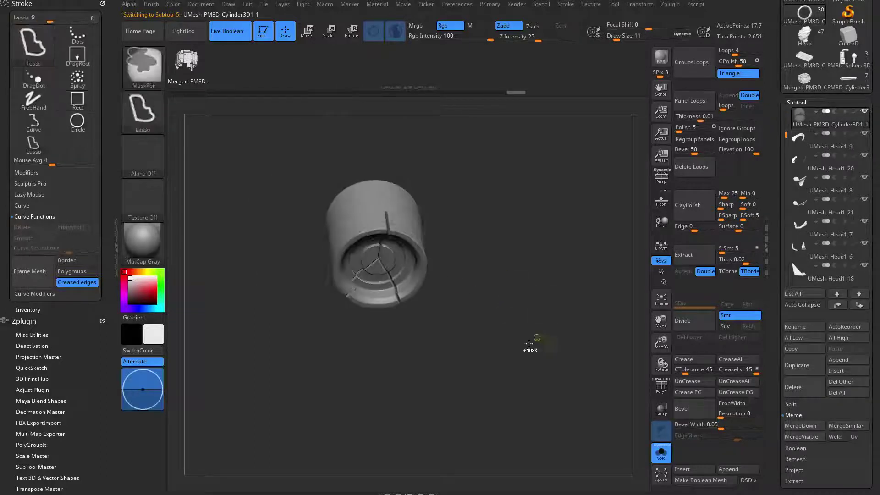
key("ctrl+shift+s")
Step: Try drawing an InsertMesh_2 cable around the rear cylinder between the two bolts
left_click_drag(547, 305, 319, 215)
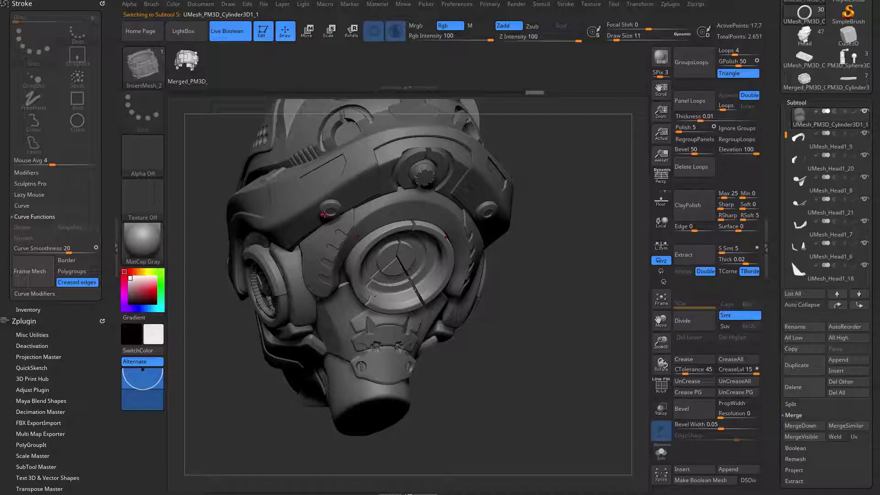
left_click_drag(407, 299, 486, 212)
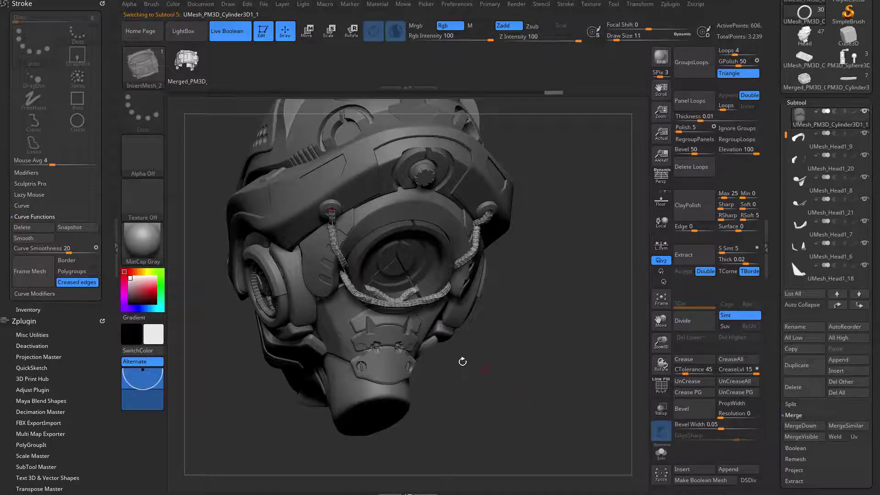
left_click_drag(462, 361, 539, 272)
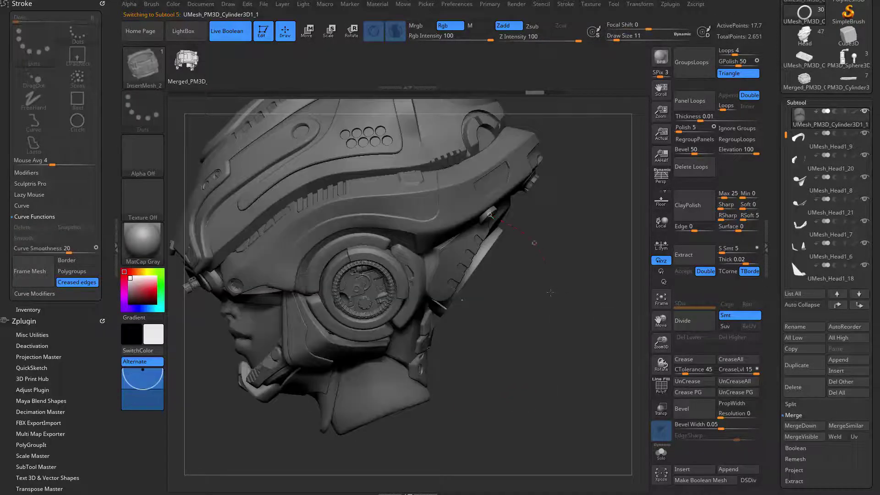
Step: Draw a mirrored pair of InsertMesh_2 cables hanging from the two bolts at the back of the helmet
left_click_drag(579, 292, 442, 312)
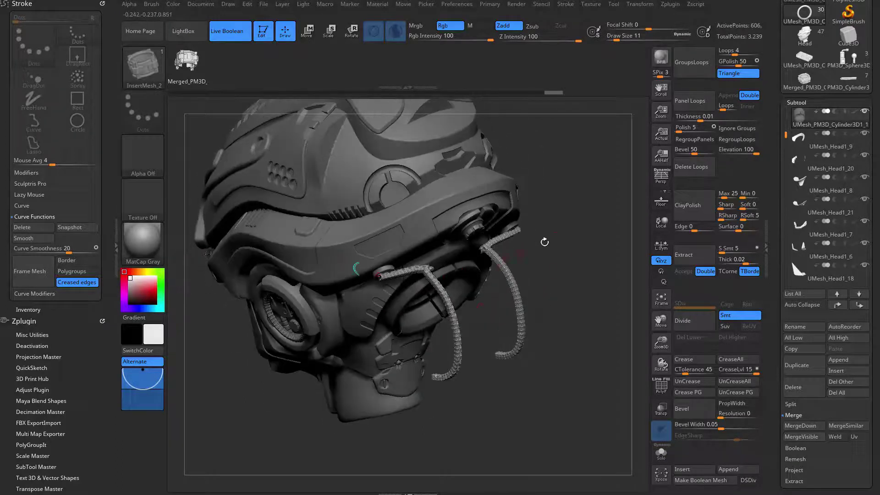
left_click_drag(444, 291, 396, 267)
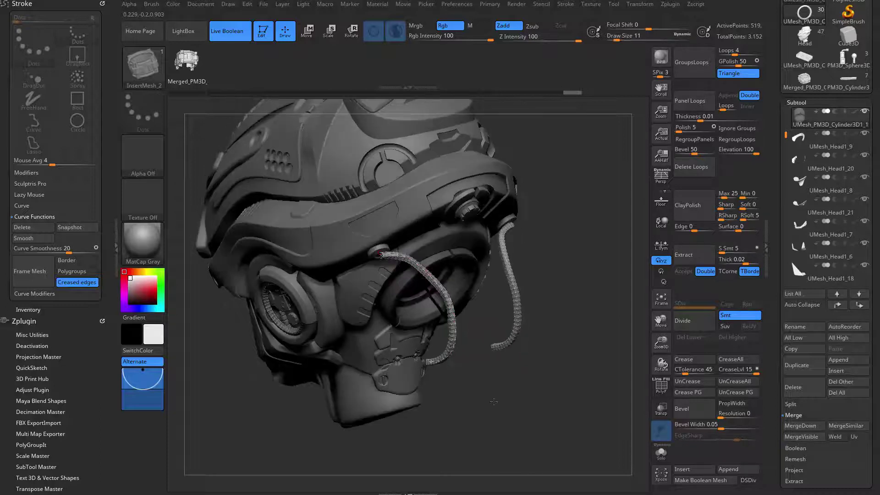
Step: Turn on Elastic for the curve and reshape the cable's free end into a smoother arc, undoing the stray pulls
left_click(43, 217)
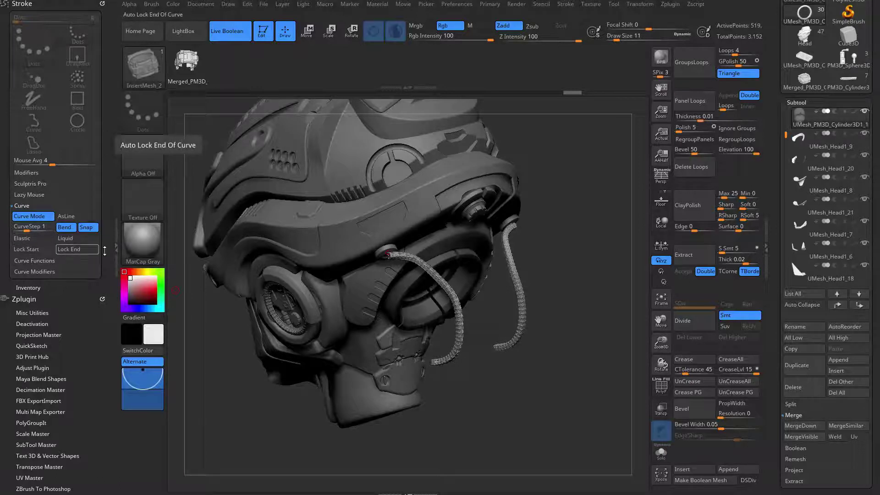
left_click(40, 239)
left_click_drag(458, 359, 443, 338)
key("shift")
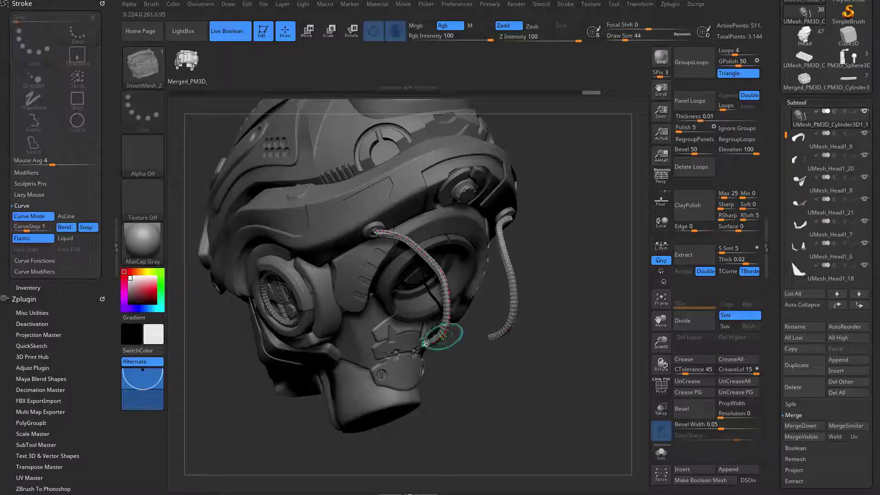
left_click(437, 338)
key("ctrl+z")
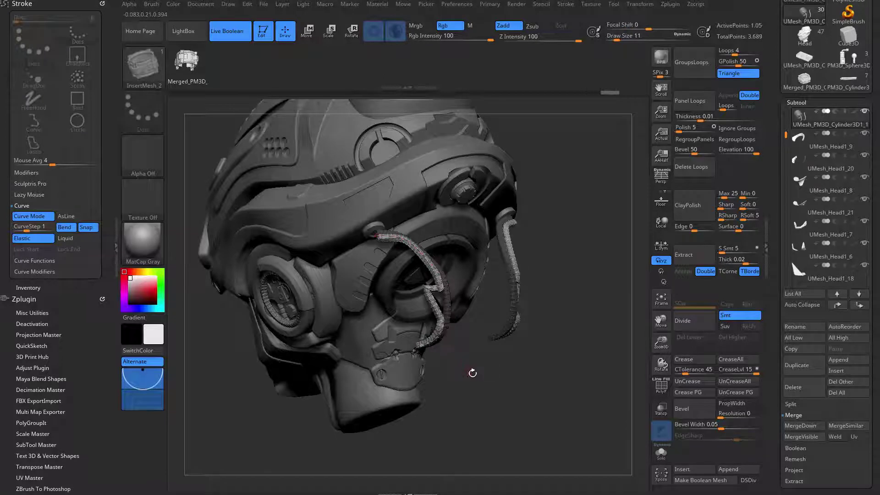
left_click_drag(471, 371, 477, 379)
key("ctrl+z")
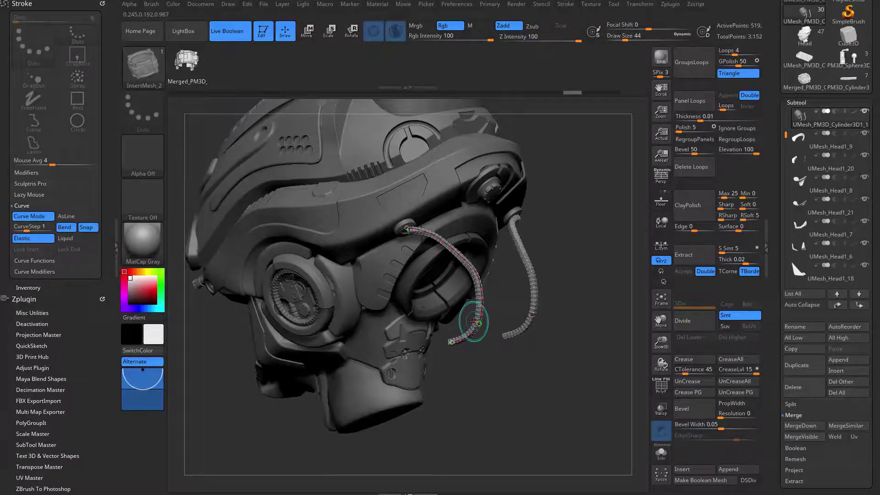
left_click_drag(474, 322, 472, 327)
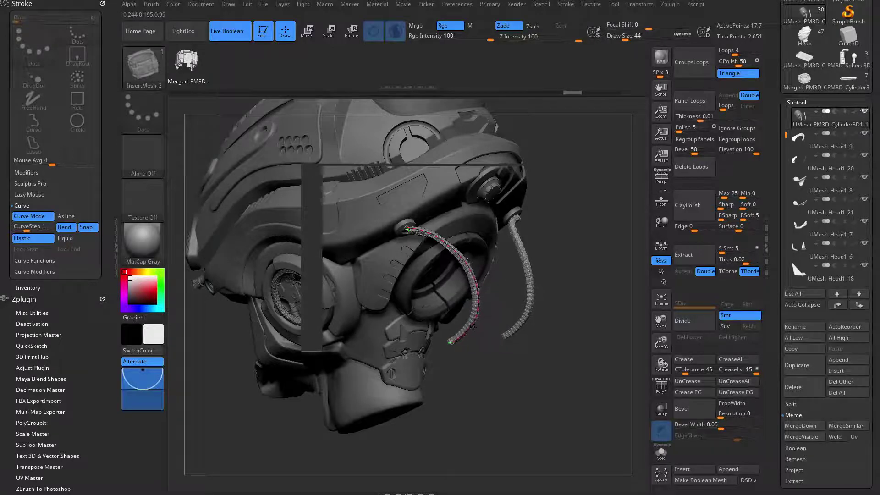
left_click_drag(472, 261, 472, 262)
Step: Switch the curve from Elastic to Liquid and pull the lower half of the cable inward
left_click(88, 238)
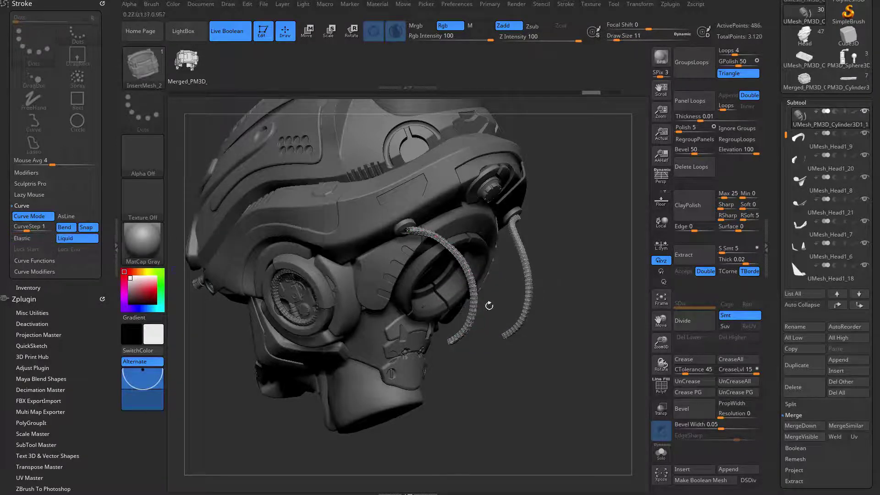
left_click_drag(475, 298, 465, 310)
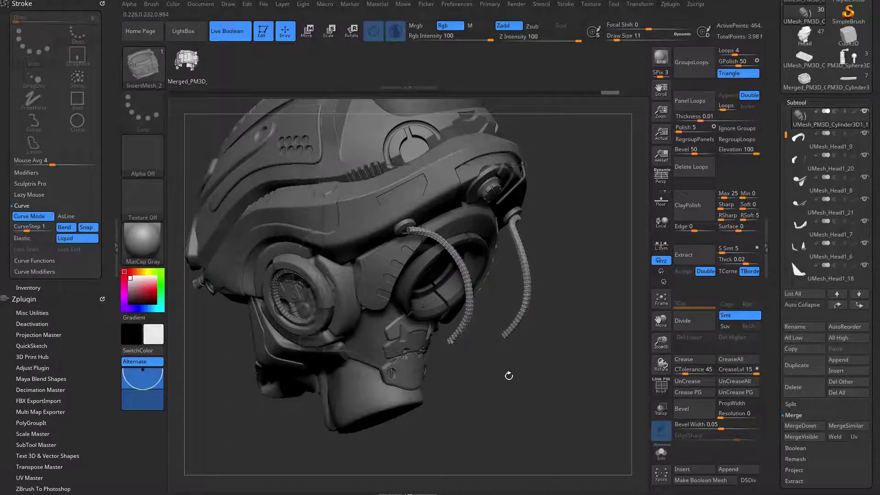
left_click_drag(509, 375, 477, 366)
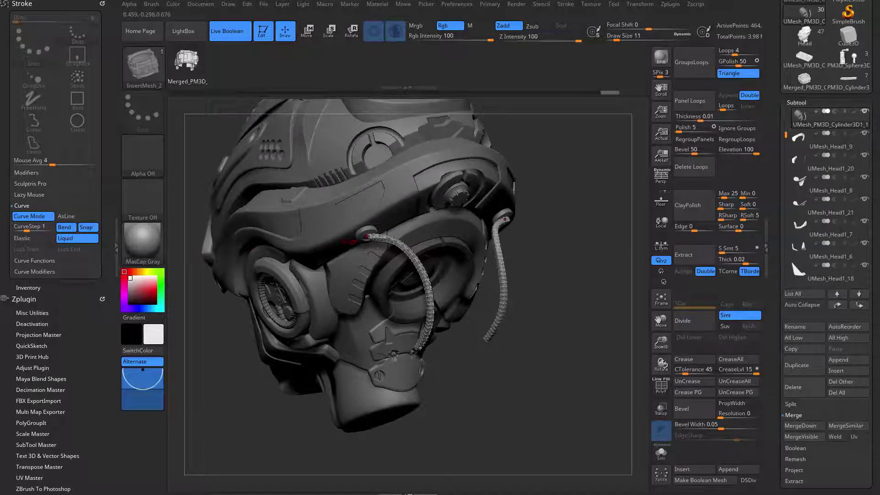
Step: Pull the cable's start onto its mounting bolt from the side and rear, undoing the last stray edit
right_click_drag(377, 251, 470, 234)
left_click_drag(465, 231, 462, 228)
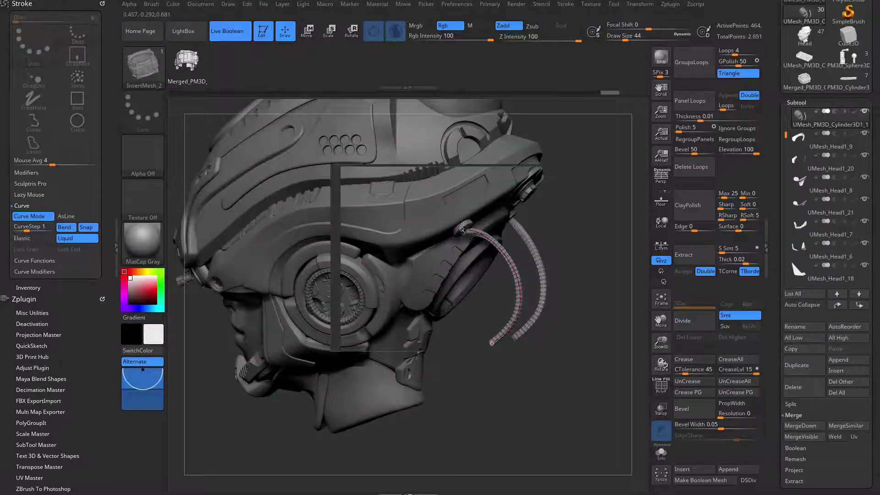
right_click_drag(461, 221, 394, 240)
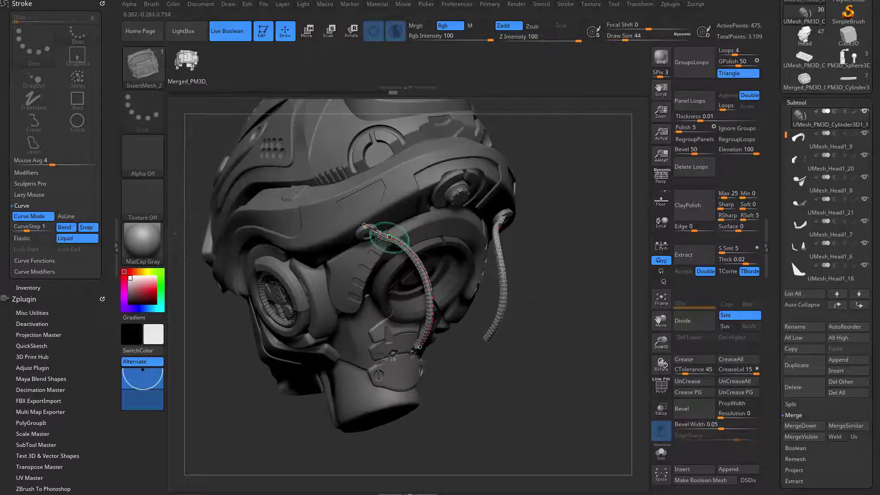
left_click_drag(385, 246, 380, 236)
left_click_drag(372, 241, 371, 236)
left_click(354, 275)
key("ctrl+z")
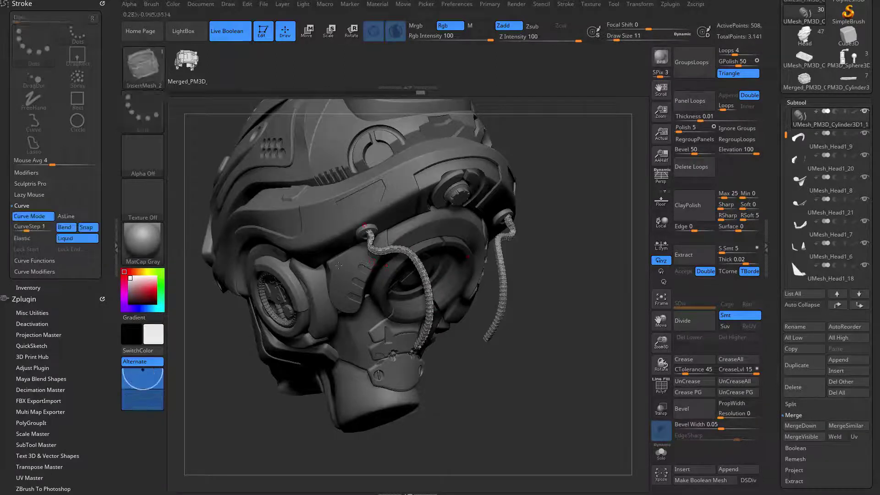
Step: Turn off Liquid, adjust the cable's two ends, and turn on Lock Start for the curve
left_click(74, 239)
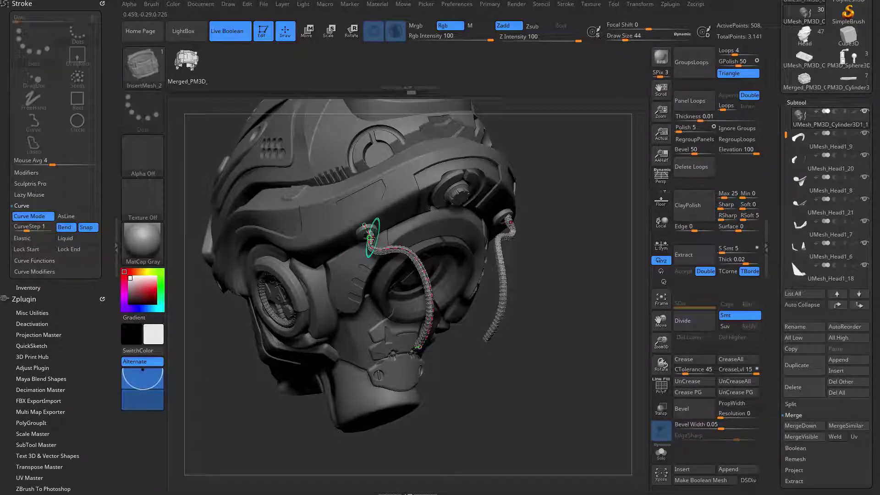
left_click_drag(370, 236, 363, 228)
left_click_drag(504, 397, 544, 367)
left_click_drag(510, 335, 479, 309)
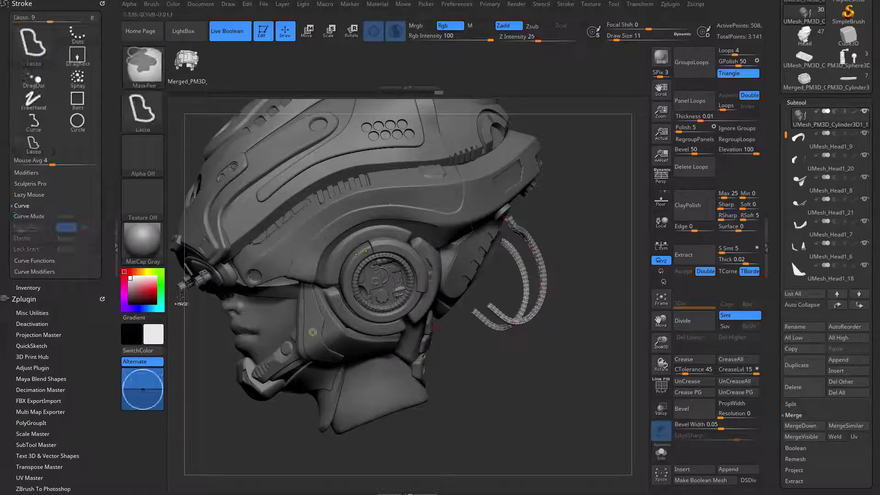
key("ctrl+z")
left_click(39, 251)
Step: Curve the cable inward so its free end meets the central opening of the rear cylinder
mouse_move(523, 342)
left_mouse_down()
mouse_move(534, 371)
mouse_move(389, 348)
mouse_move(266, 297)
mouse_move(294, 273)
left_mouse_up()
right_click_drag(318, 241, 315, 285)
left_click_drag(314, 284, 317, 276)
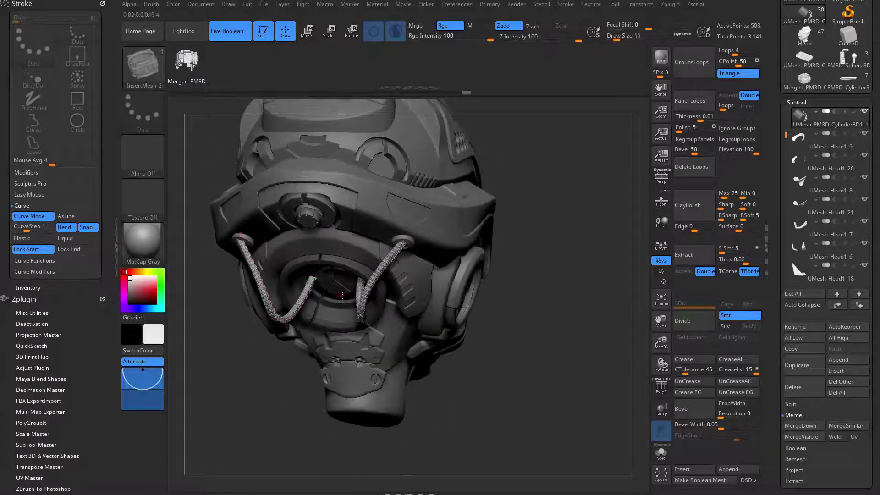
right_click_drag(317, 276, 532, 246, "ctrl")
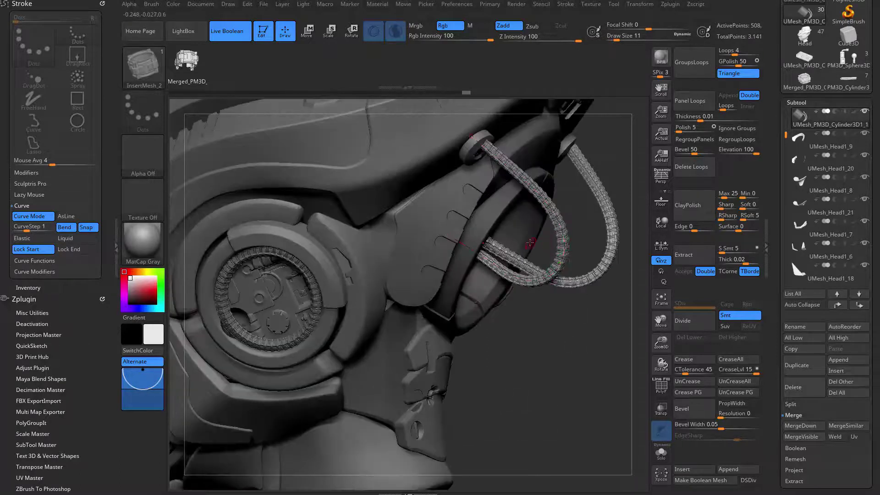
Step: Try thickening the cables by updating the curve with a larger draw size, and undo the updates
key("space")
left_click_drag(581, 222, 587, 222)
left_click(564, 242)
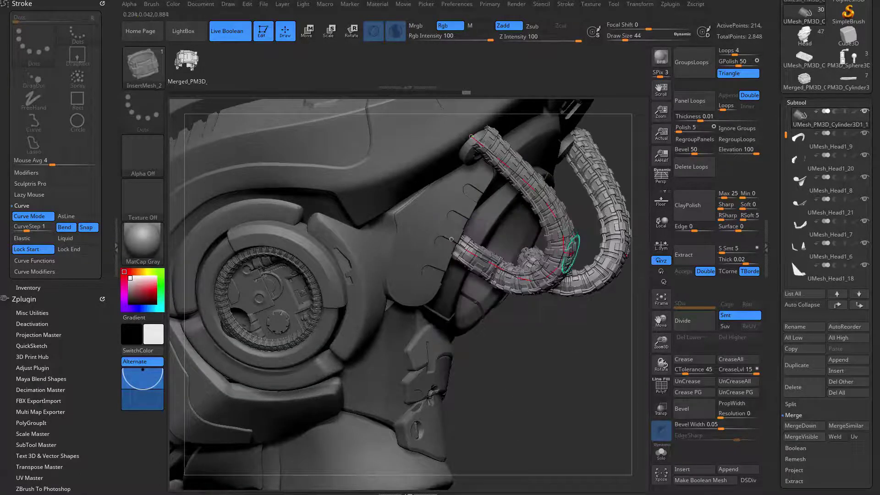
key("ctrl+z")
key("space")
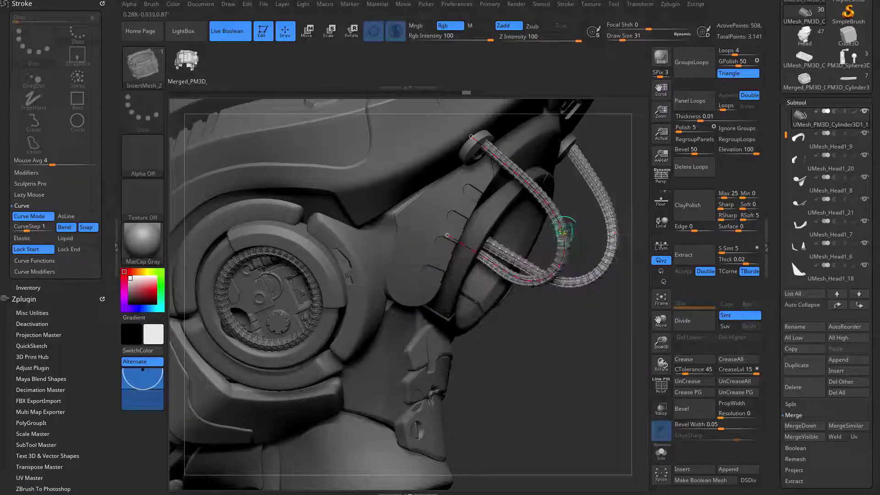
left_click(567, 231)
key("ctrl+z")
Step: Set the draw size to 20 and update the curve to thicken both cables
key("space")
left_click_drag(579, 232, 575, 232)
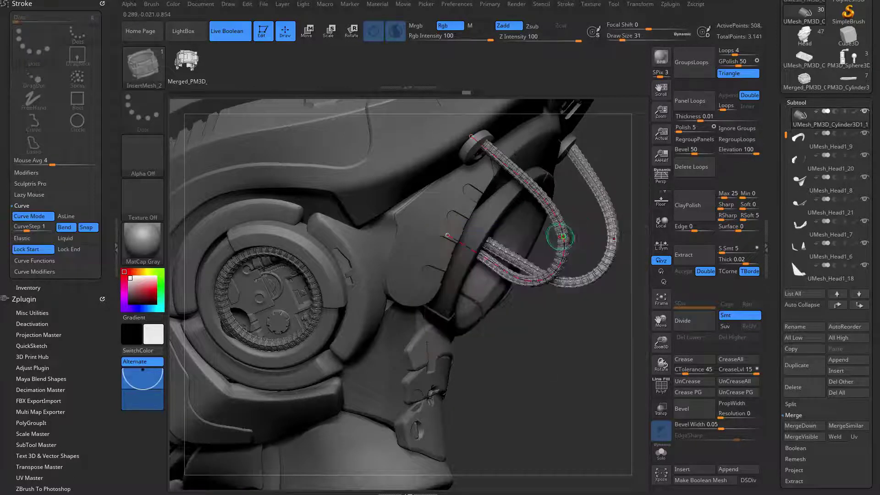
left_click(560, 236)
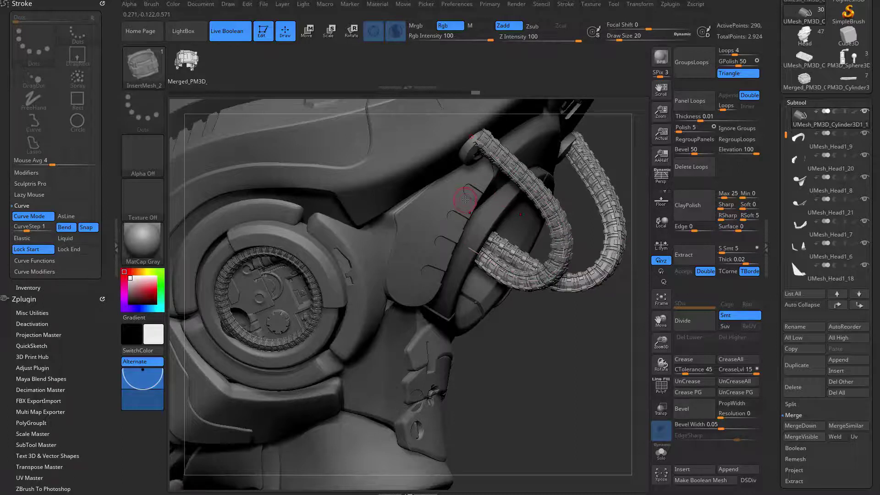
right_click_drag(465, 200, 491, 189)
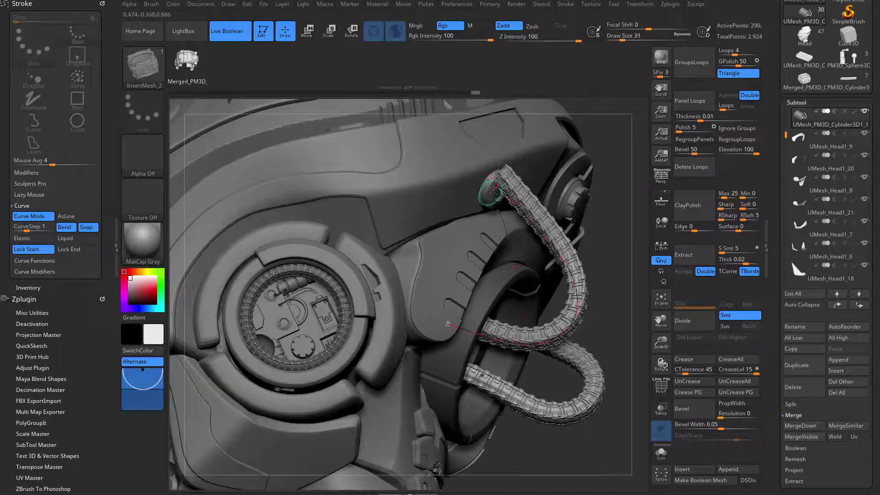
left_click(490, 189)
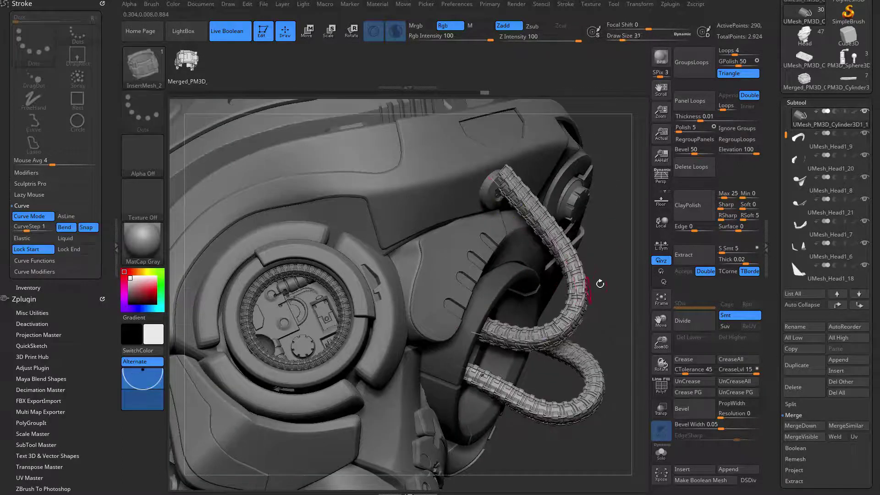
key("ctrl+z")
right_click_drag(523, 195, 526, 193)
key("space")
left_click_drag(527, 192, 541, 192)
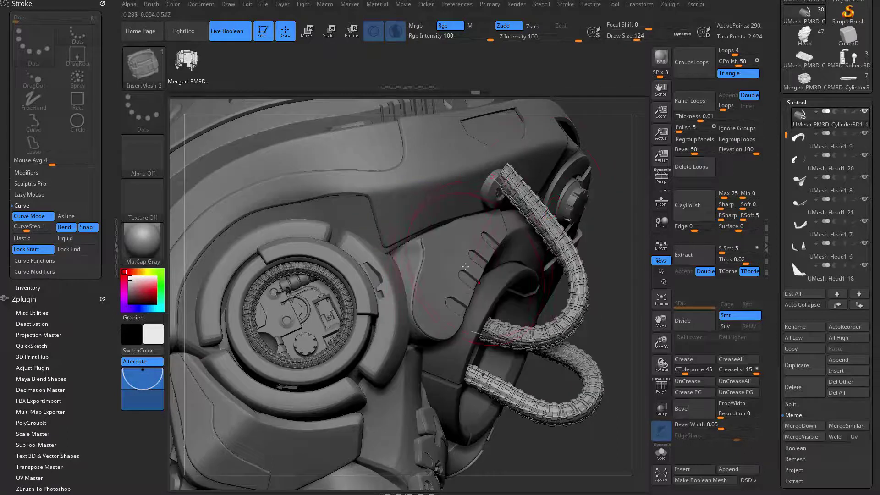
key("alt+shift+s")
key("alt+shift+s")
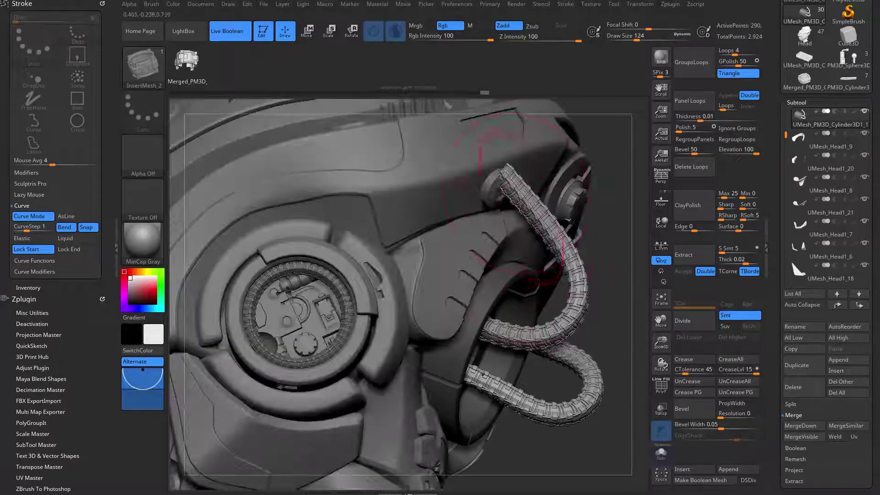
key("space")
left_click_drag(523, 191, 528, 190)
Step: Switch to the Move brush at draw size 90 and nudge the cable's upper end into its mounting bolt
mouse_move(528, 191)
right_mouse_down()
mouse_move(451, 250)
mouse_move(319, 291)
mouse_move(334, 167)
right_mouse_up()
key("b")
key("m")
key("v")
key("space")
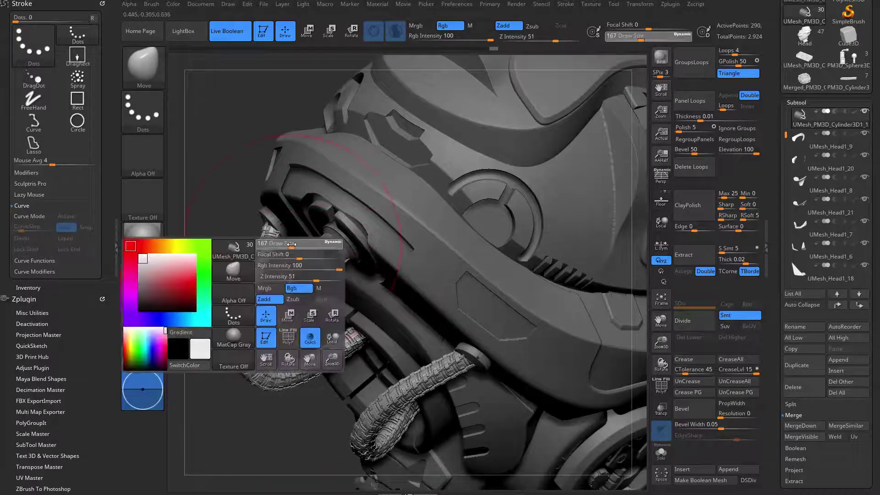
left_click_drag(283, 220, 275, 220)
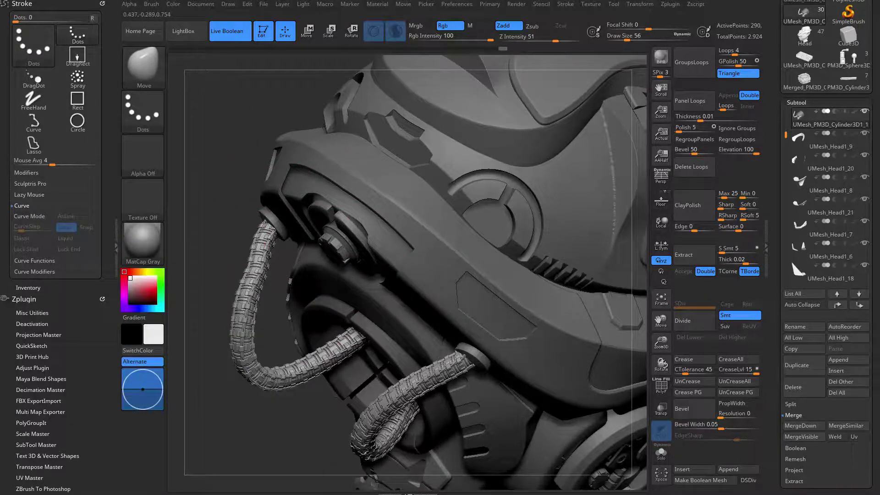
right_click_drag(259, 235, 494, 246)
key("space")
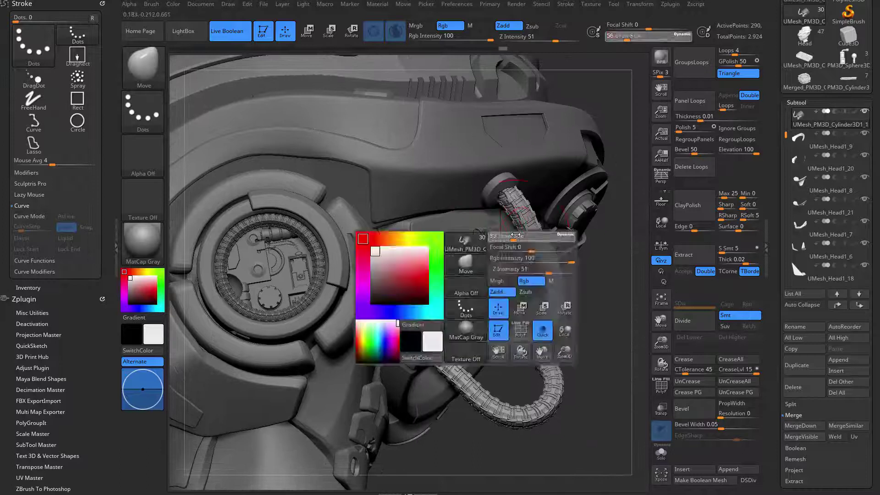
left_click_drag(510, 236, 515, 236)
left_click_drag(595, 259, 620, 232)
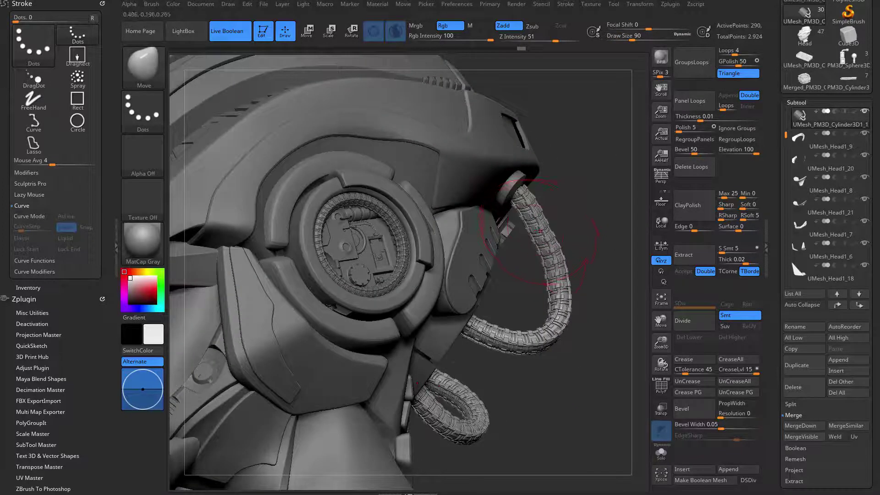
left_click_drag(526, 195, 522, 190)
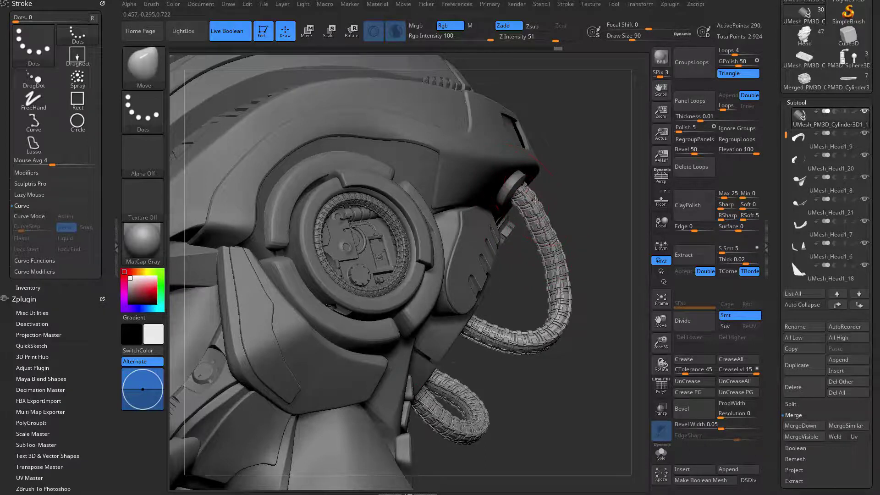
Step: Examine the fitted cables from the side and rear against the whole helmet
mouse_move(582, 204)
left_mouse_down()
mouse_move(326, 196)
mouse_move(302, 172)
mouse_move(307, 185)
left_mouse_up()
key("space")
mouse_move(320, 215)
left_mouse_down()
mouse_move(467, 206)
mouse_move(496, 192)
left_mouse_up()
right_click_drag(476, 229, 515, 289, "ctrl")
left_click_drag(562, 362, 492, 211)
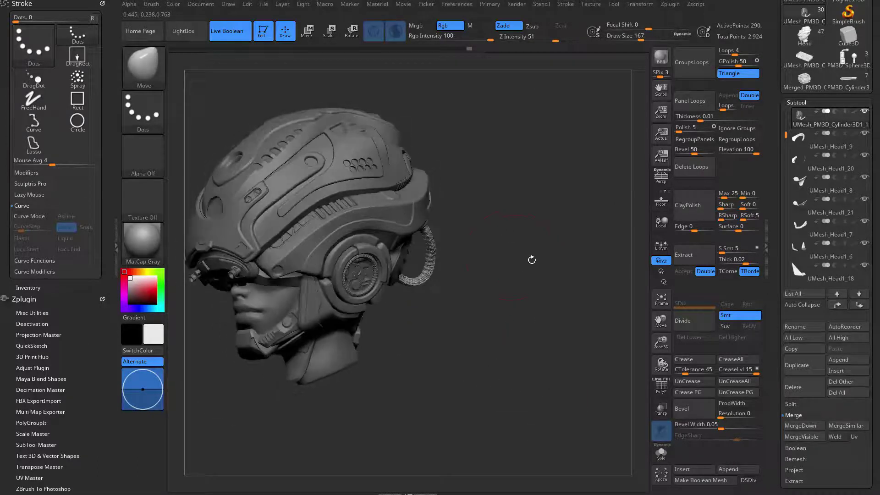
left_click_drag(531, 260, 517, 285)
right_click_drag(517, 284, 532, 380, "ctrl")
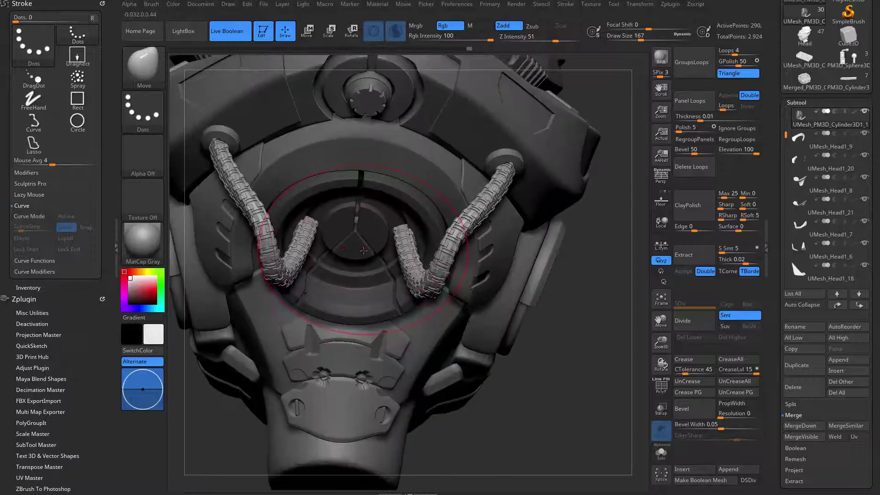
Step: Select the rear cylinder, switch to the IMM MachineParts brush, and try inserting a part near the cable's end, undoing it
left_click(389, 275, "alt")
key("b")
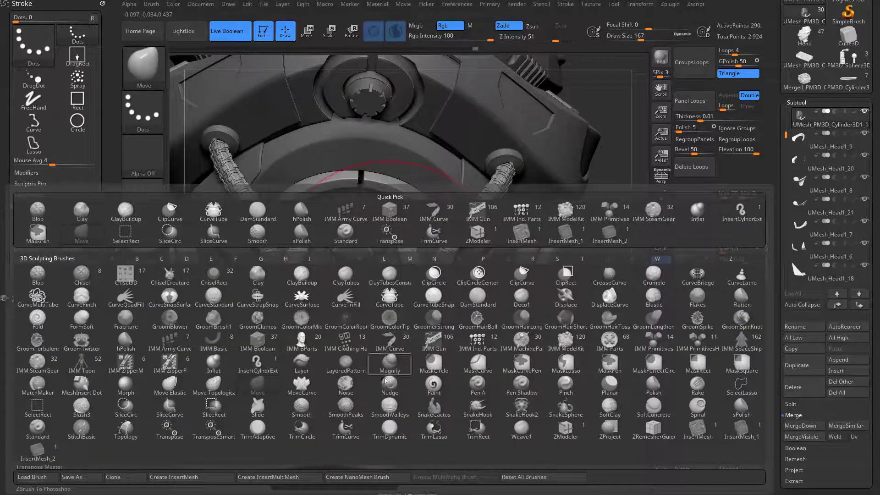
left_click(531, 343)
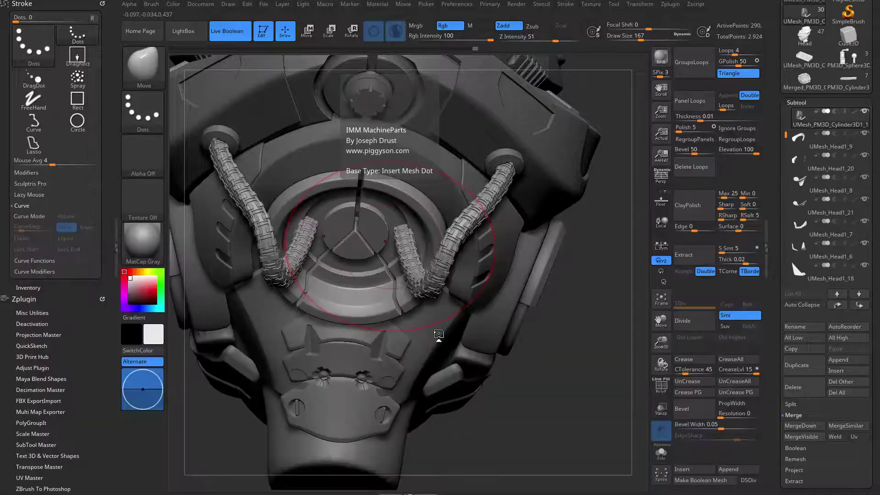
left_click_drag(402, 224, 406, 236)
key("ctrl+z")
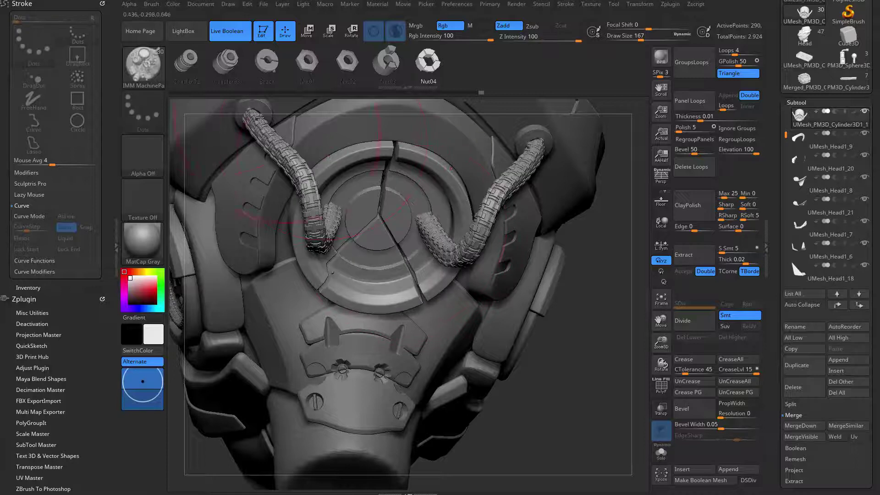
Step: Switch to the IMM ModelKit brush and insert the Circular_13 part on the rear disc at the cable's lower end
key("b")
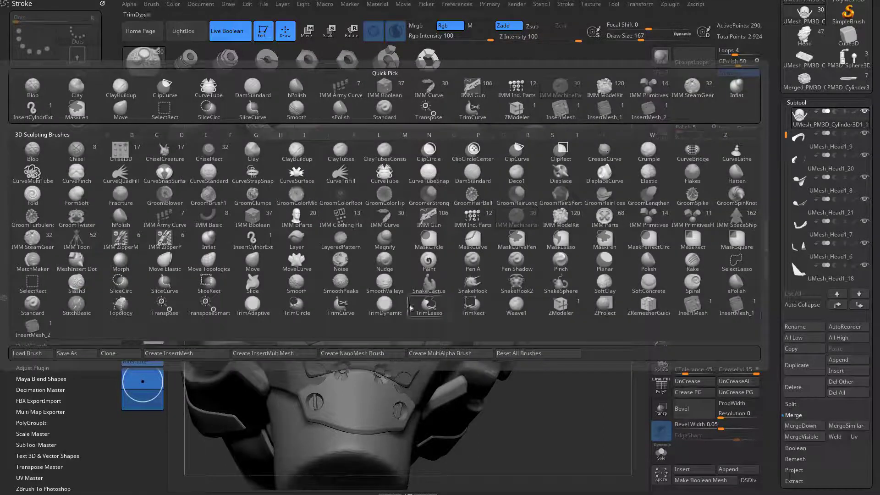
left_click(560, 216)
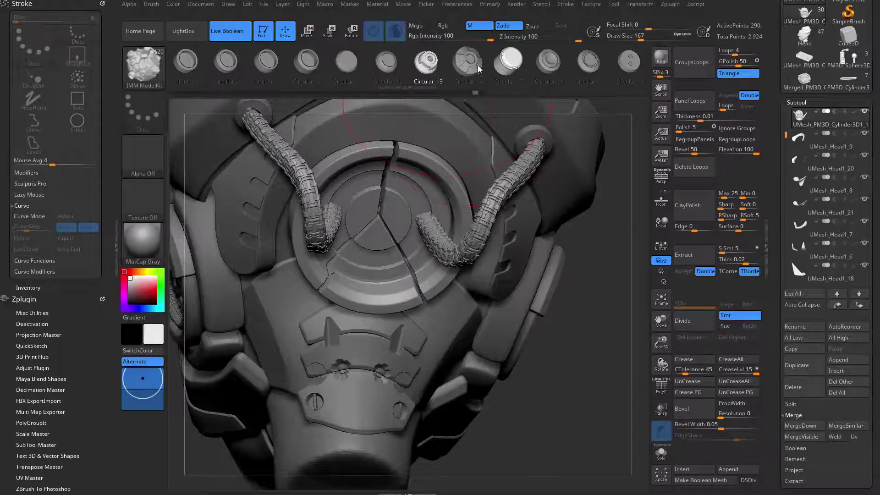
left_click(477, 65)
left_click(436, 73)
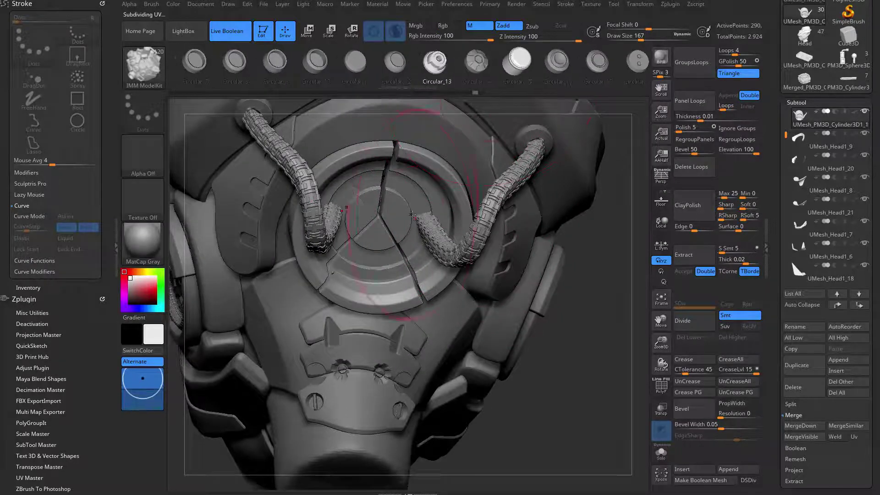
left_click_drag(415, 215, 416, 223)
Step: Reposition and rescale the inserted circular part so it seats the cable's lower end against the rear disc
key("e")
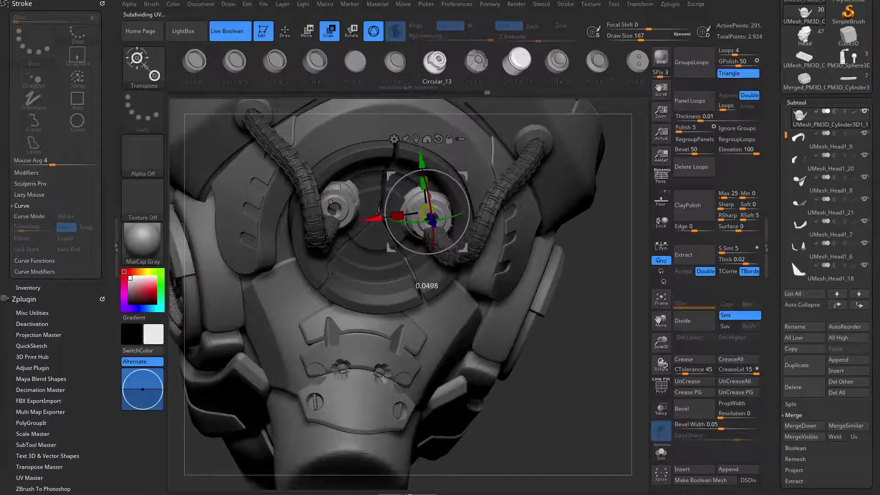
left_click_drag(406, 163, 422, 176)
left_click_drag(381, 235, 383, 234)
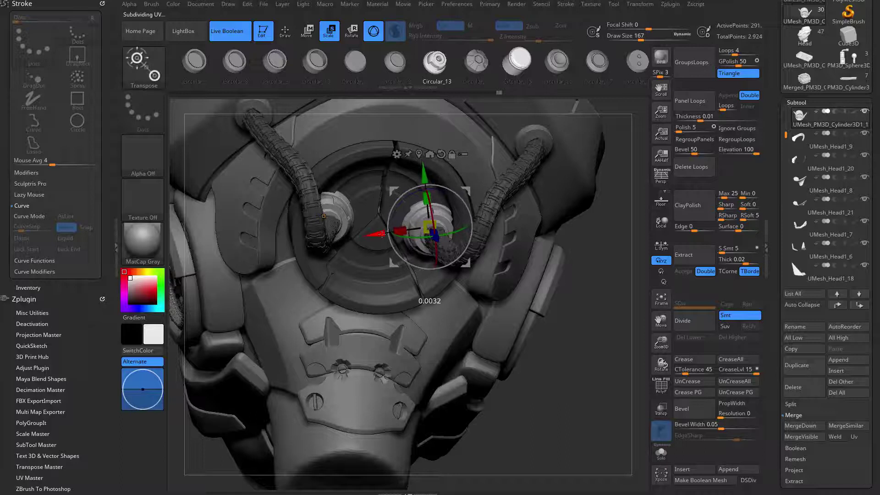
key("q")
Step: Return to the Move brush and examine the capped cables and the whole helmet from several sides
mouse_move(568, 362)
left_mouse_down("alt")
mouse_move(455, 328)
mouse_move(521, 345)
mouse_move(487, 349)
mouse_move(528, 349)
mouse_move(552, 279)
mouse_move(512, 234)
mouse_move(492, 259)
left_mouse_up("alt")
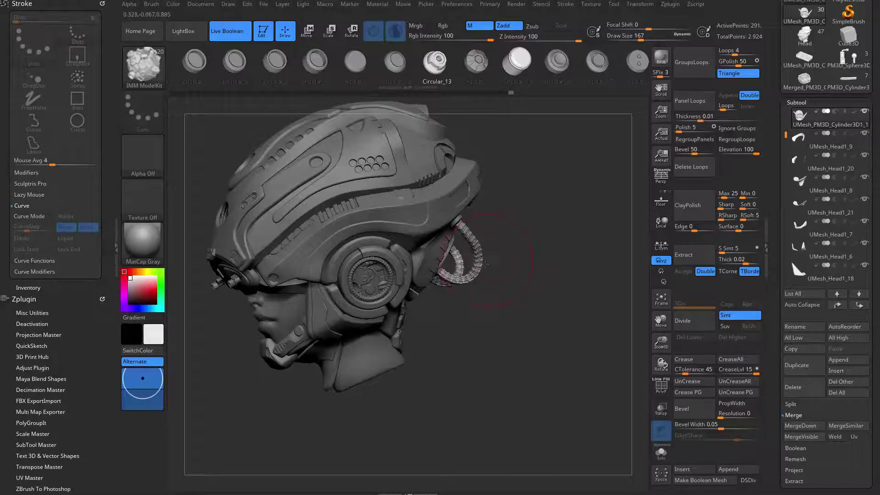
key("b")
key("m")
key("v")
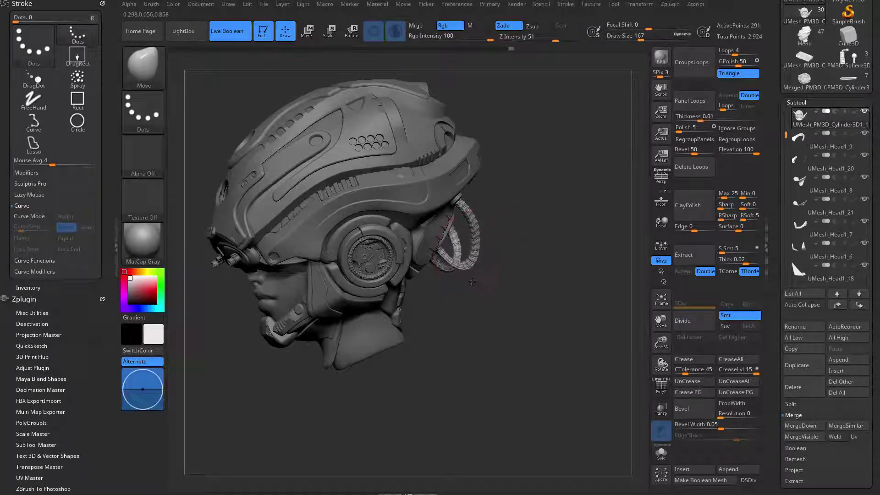
left_click_drag(507, 315, 548, 216)
mouse_move(564, 185)
left_mouse_down()
mouse_move(541, 198)
mouse_move(368, 180)
left_mouse_up()
left_click_drag(563, 185, 453, 364)
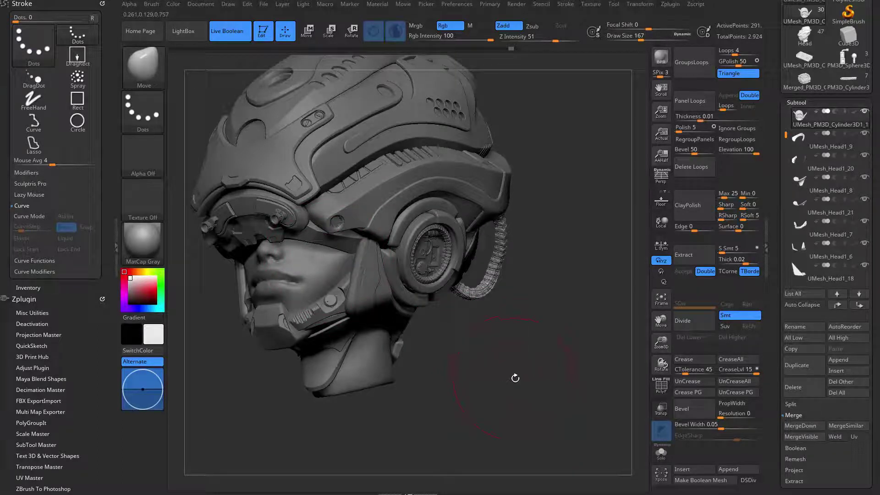
mouse_move(801, 248)
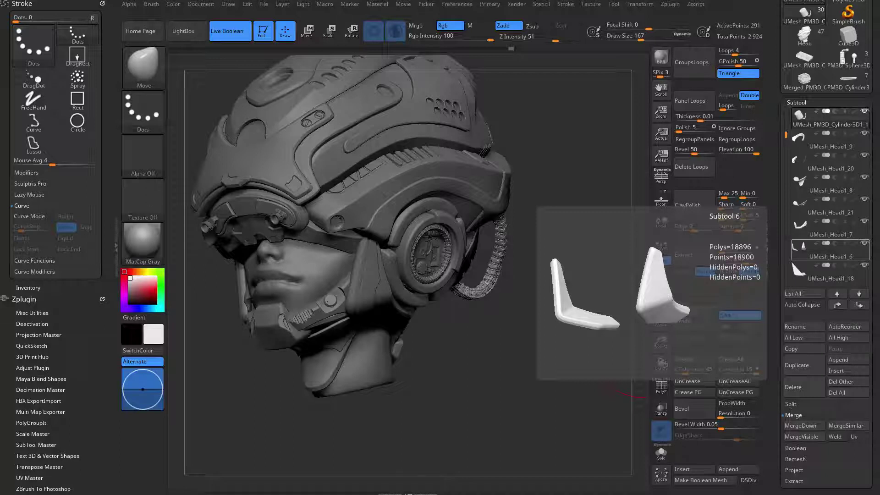
Step: Switch to the web browser, view the ZBrush Hard Surface Techniques reference image, and return to ZBrush
left_click_drag(879, 0, 307, 0)
left_click(225, 309)
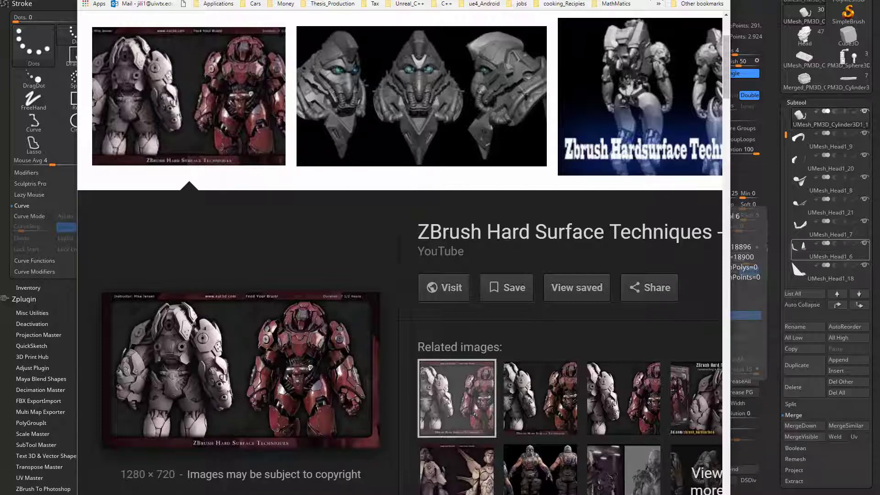
key("alt+Tab")
Step: Examine the complete helmet from the rear, front, both sides and three-quarter angles
left_click_drag(467, 347, 456, 325)
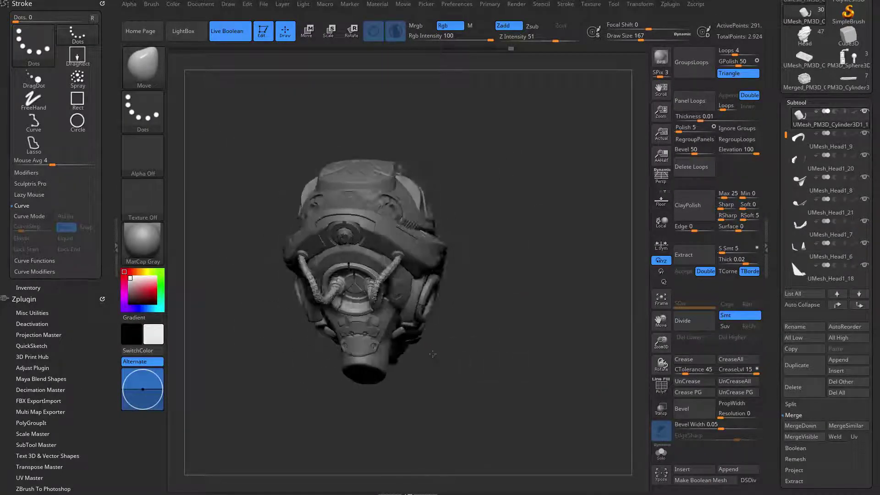
left_click_drag(356, 351, 488, 351)
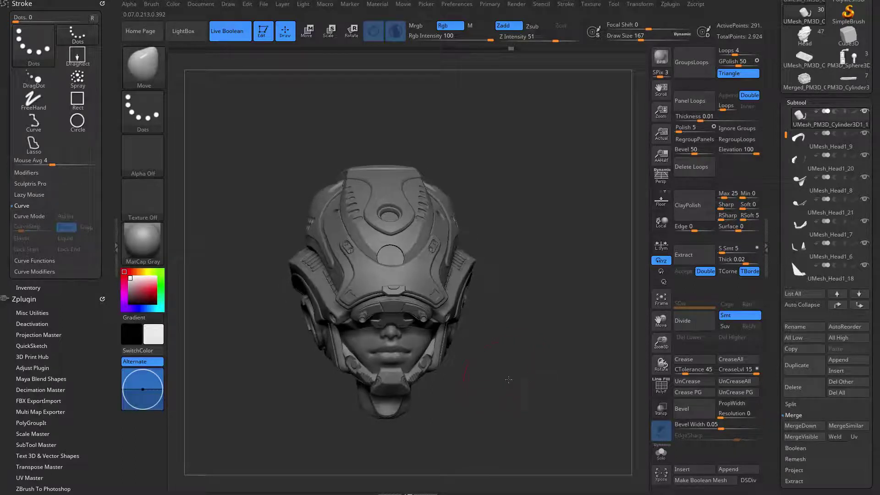
left_click_drag(540, 378, 598, 358)
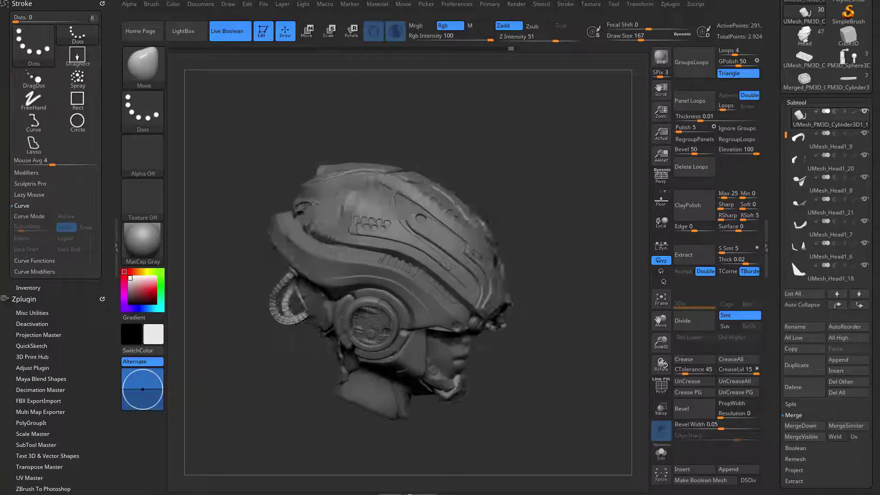
left_click_drag(573, 337, 555, 338)
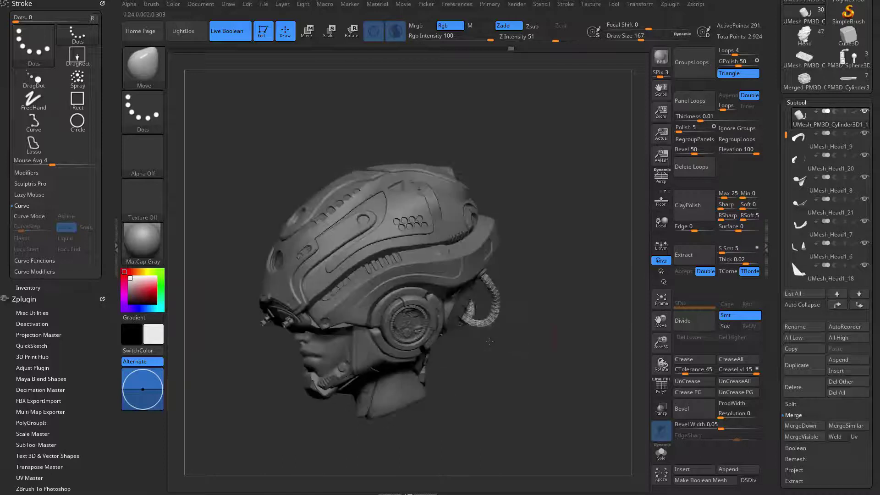
left_click_drag(506, 363, 536, 374)
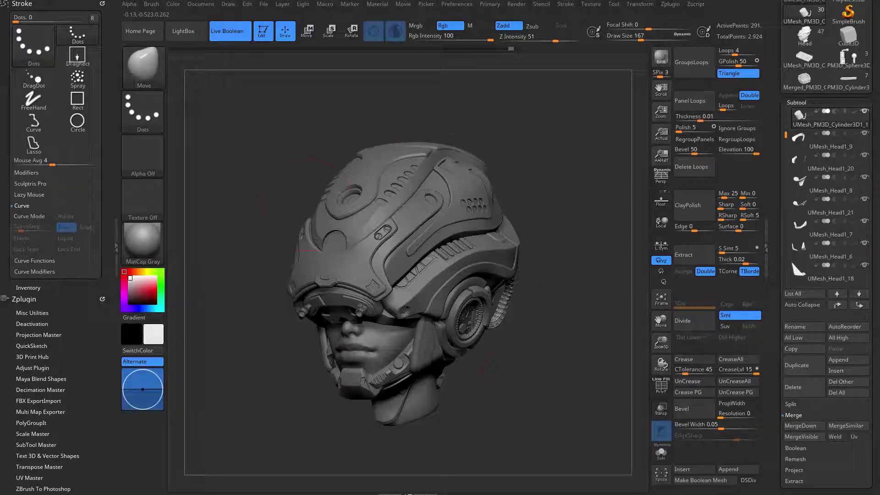
left_click_drag(542, 142, 372, 260)
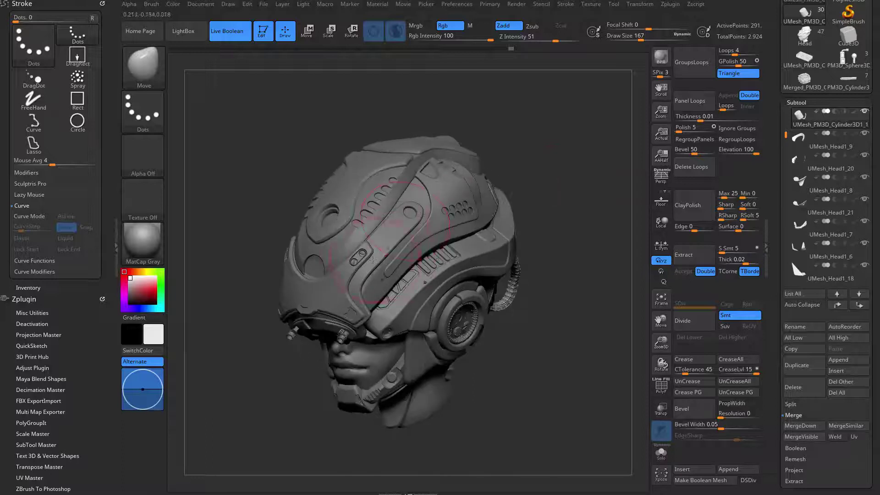
left_click_drag(326, 220, 406, 216)
left_click_drag(544, 259, 487, 346)
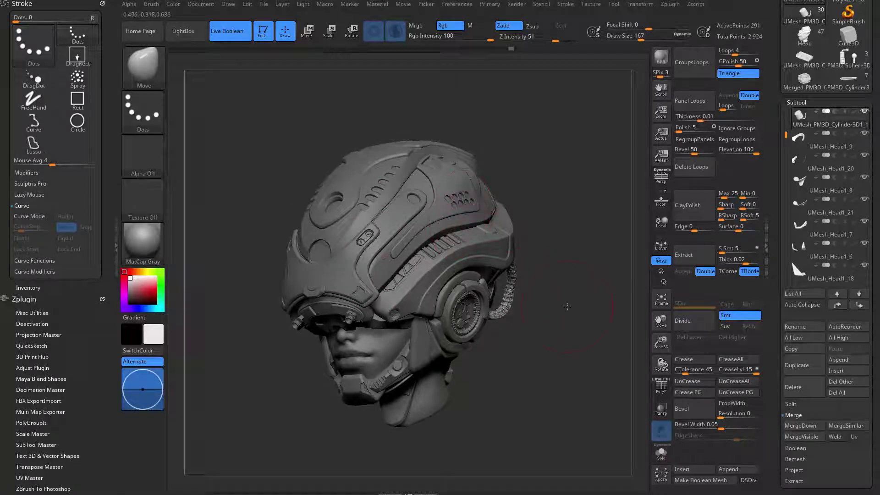
left_click_drag(568, 307, 294, 267)
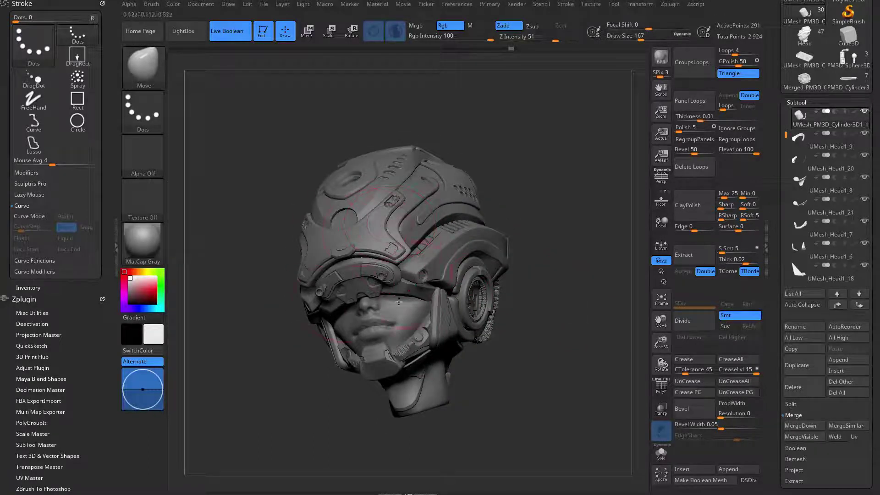
left_click_drag(551, 308, 486, 317)
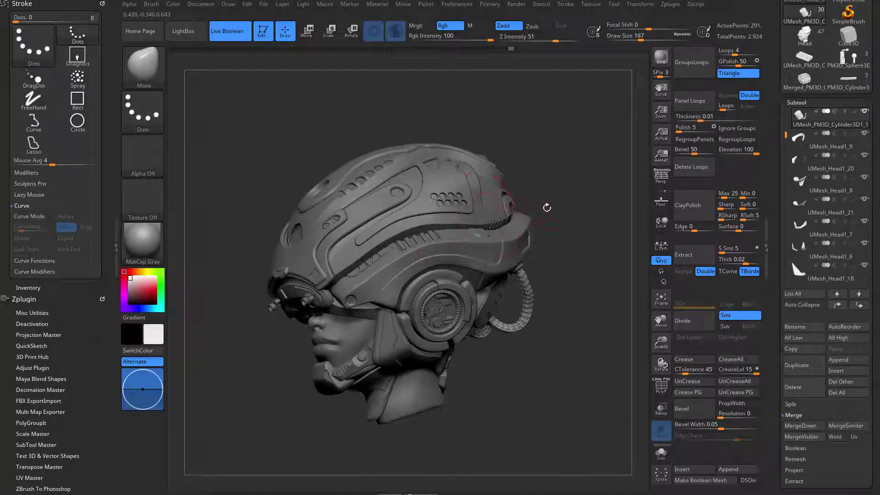
left_click_drag(546, 205, 582, 216)
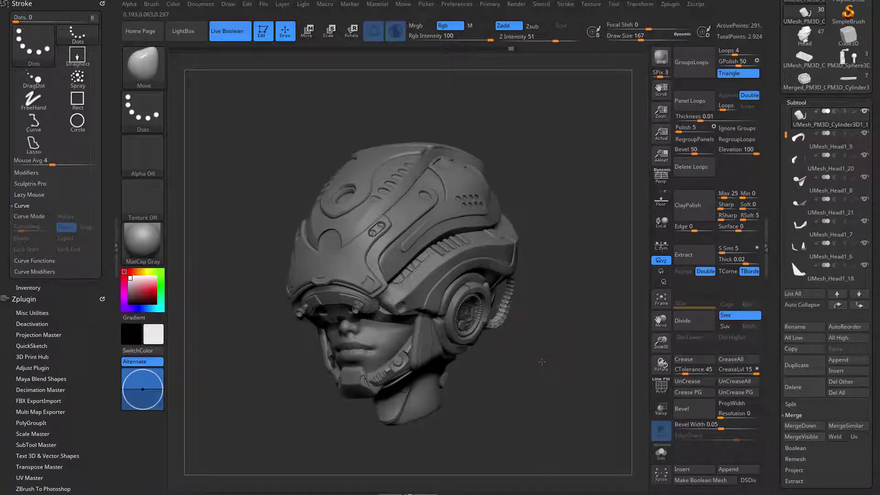
mouse_move(531, 356)
left_mouse_down()
mouse_move(548, 352)
mouse_move(571, 277)
mouse_move(526, 276)
left_mouse_up()
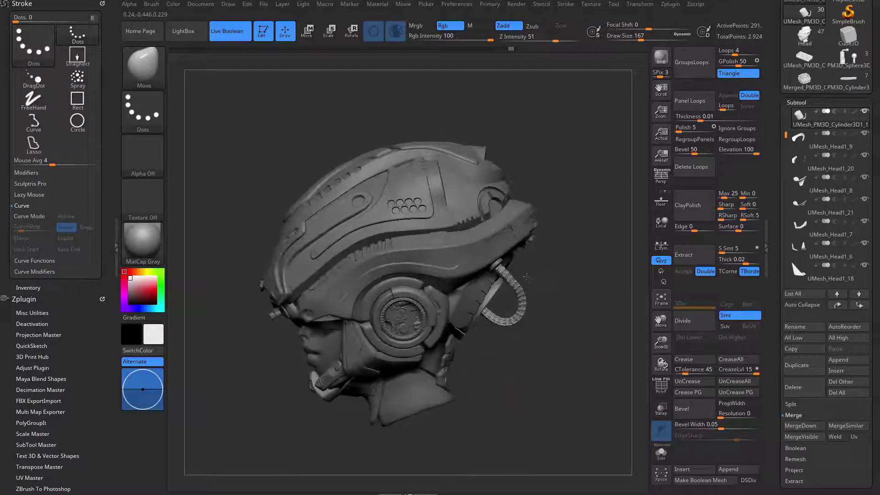
left_click_drag(454, 281, 440, 298)
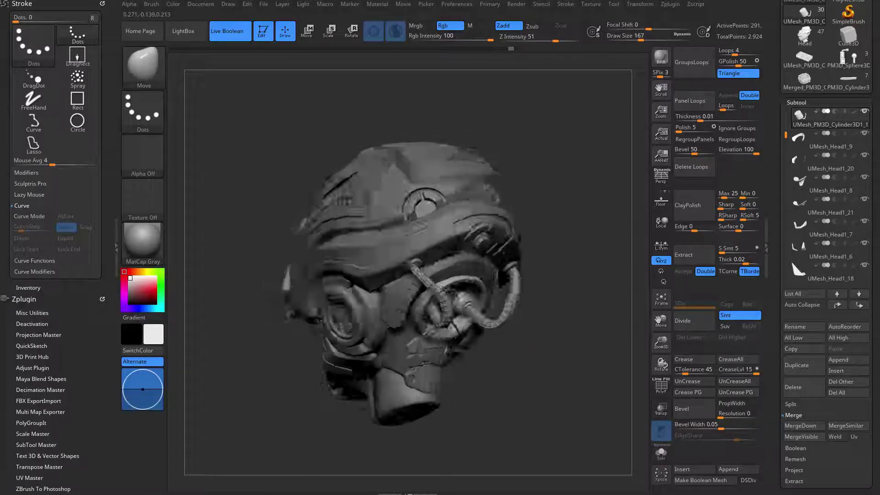
left_click_drag(550, 302, 563, 311)
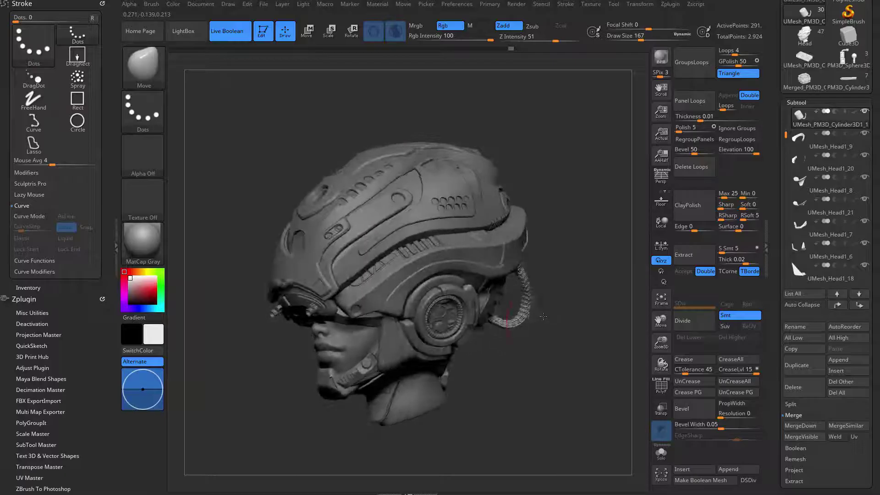